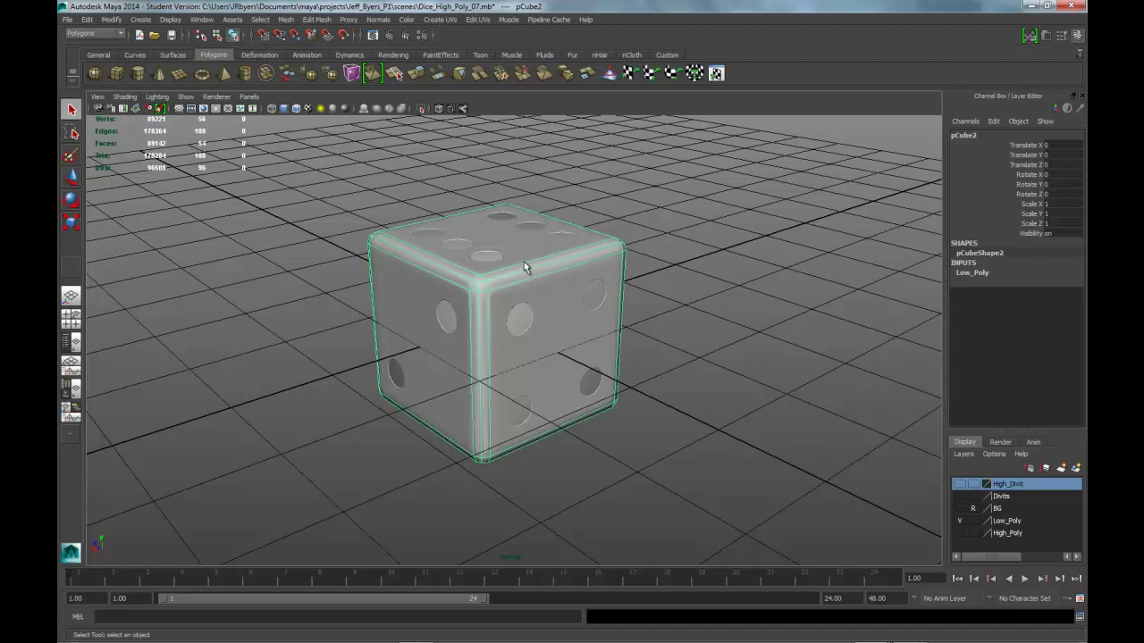
- Apply automatic UV mapping to the low-poly die with the projection options reset to defaults, and return to object selection
key(space)
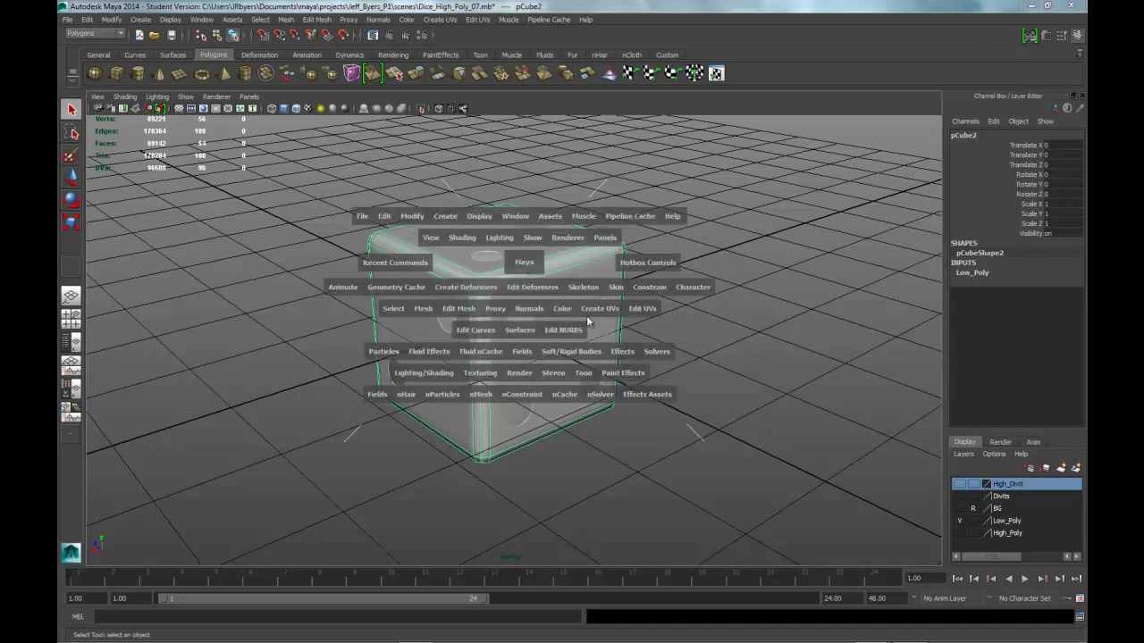
click(607, 309)
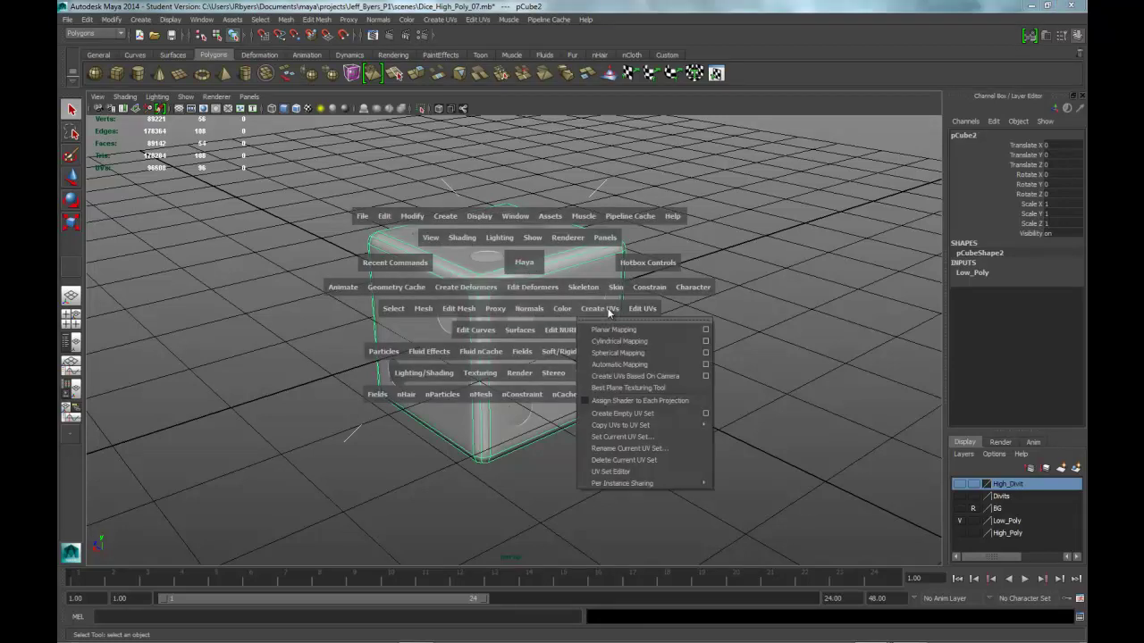
click(705, 364)
click(500, 135)
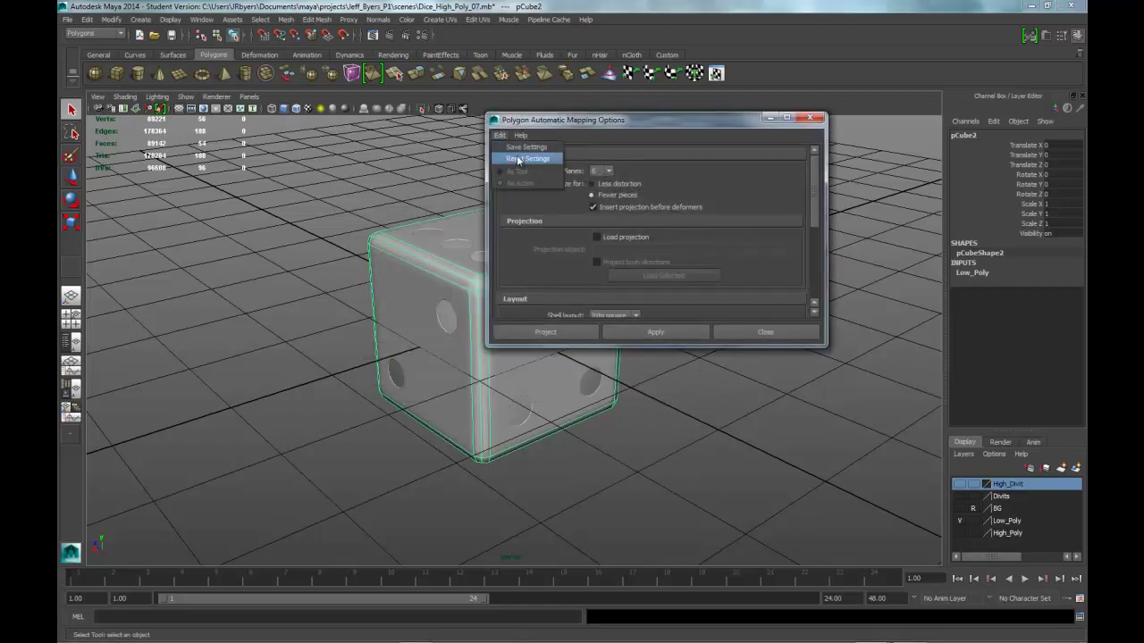
click(527, 158)
click(545, 331)
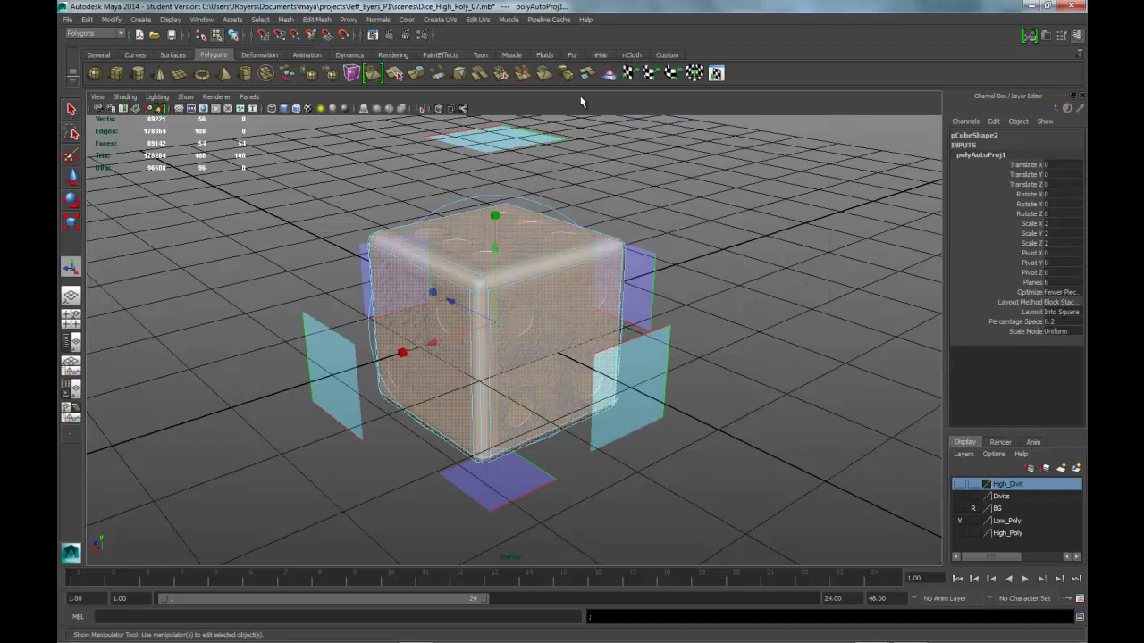
click(638, 219)
right_drag(533, 240, 519, 302)
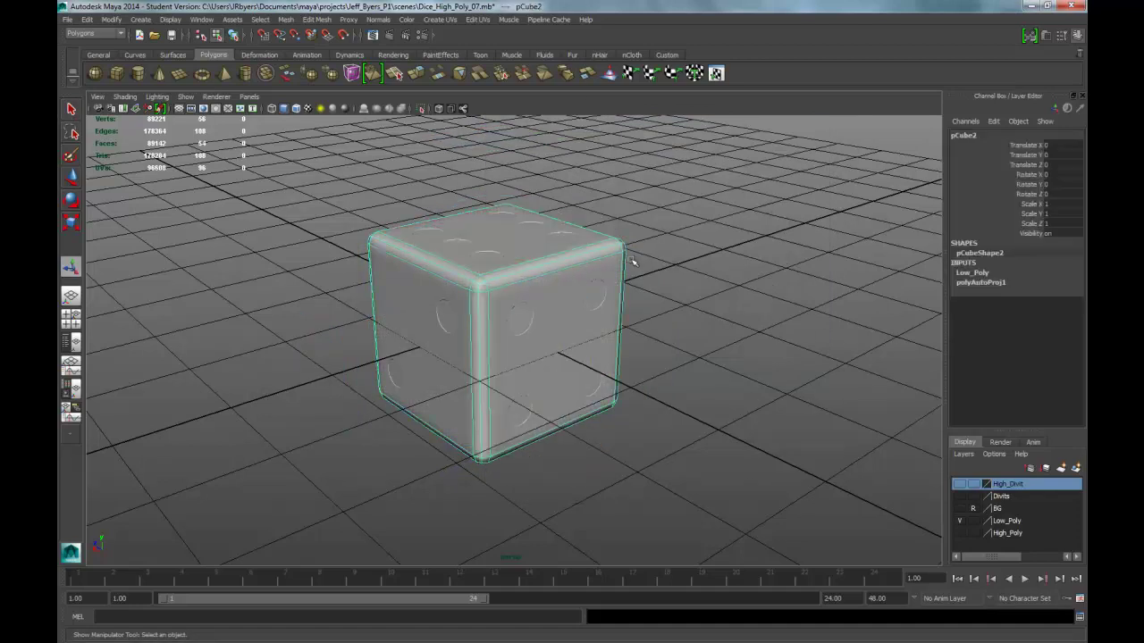
- Open the UV Texture Editor for the die and turn off its texture image display
click(203, 19)
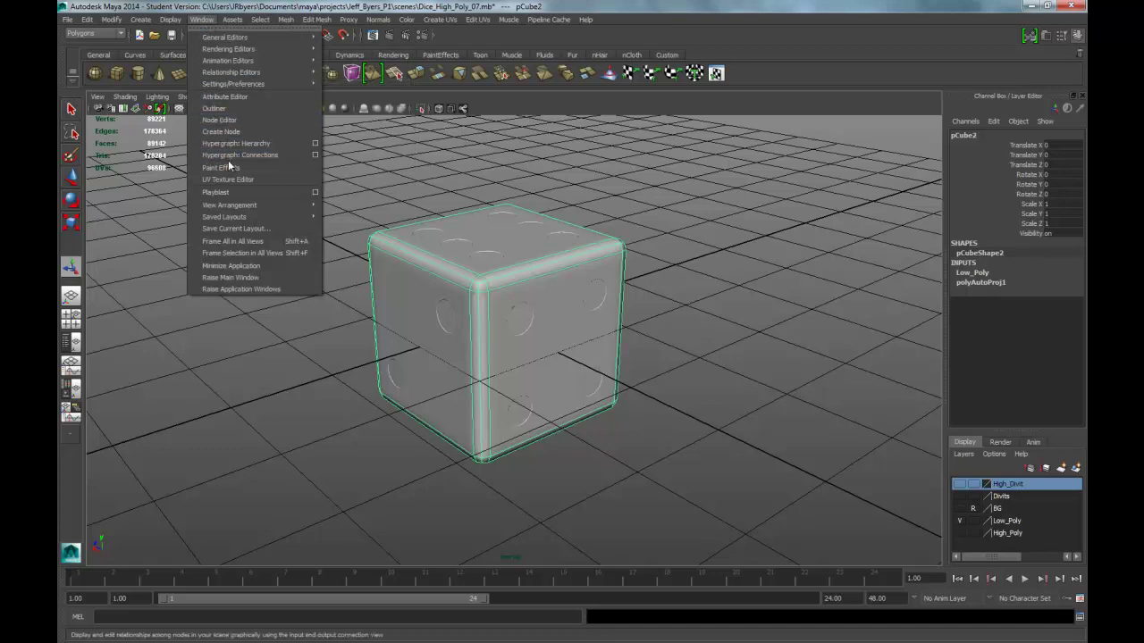
click(240, 180)
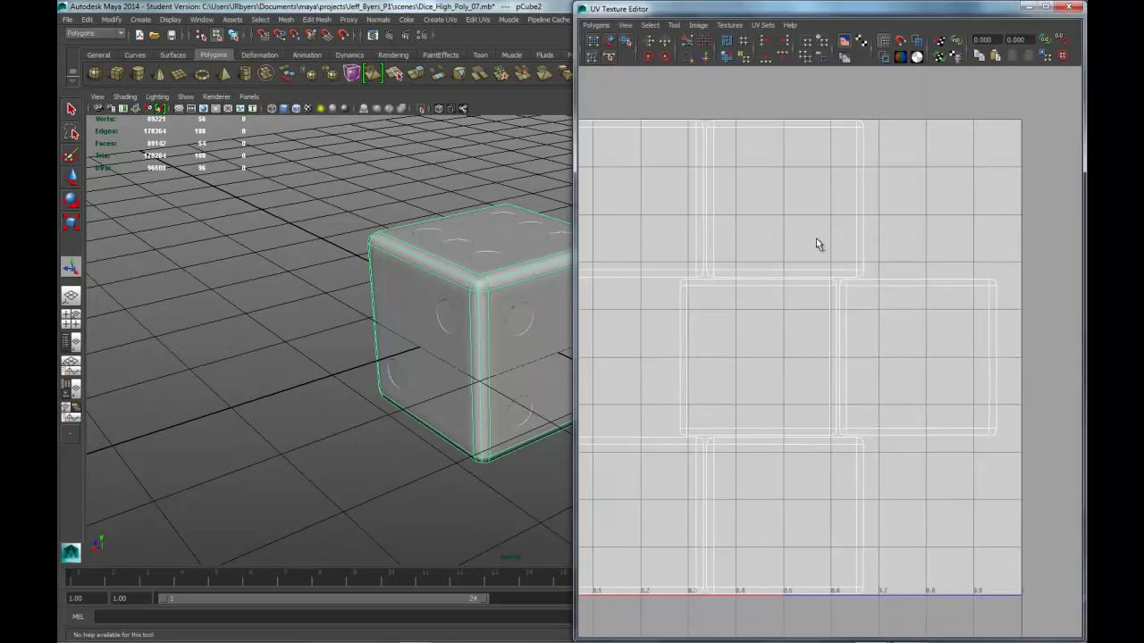
scroll(921, 263, down, 2)
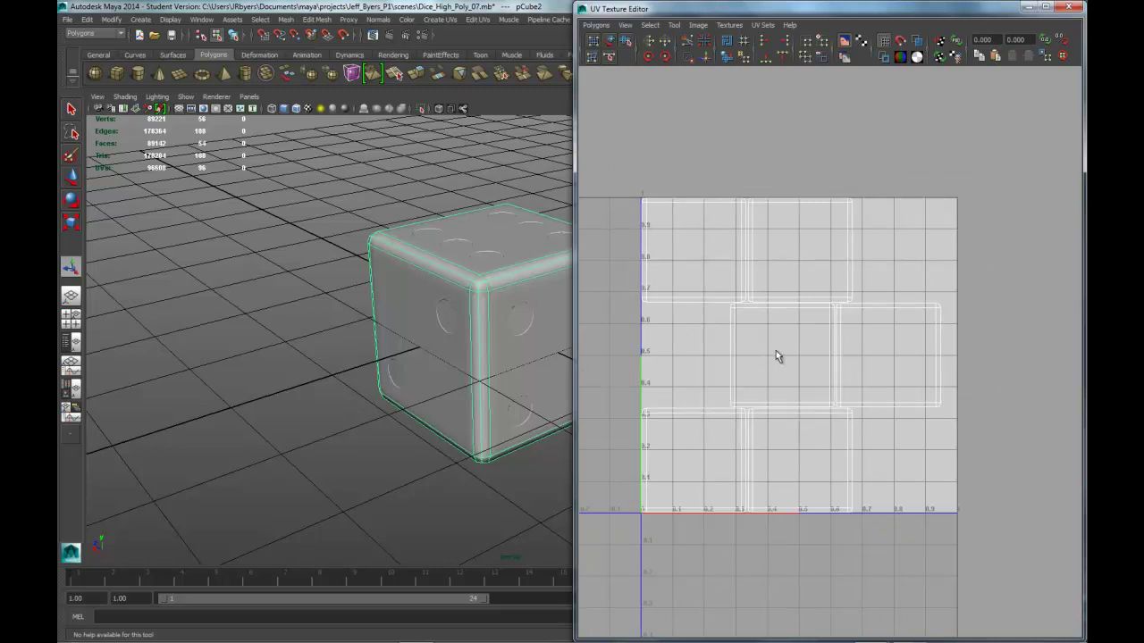
click(844, 42)
click(844, 42)
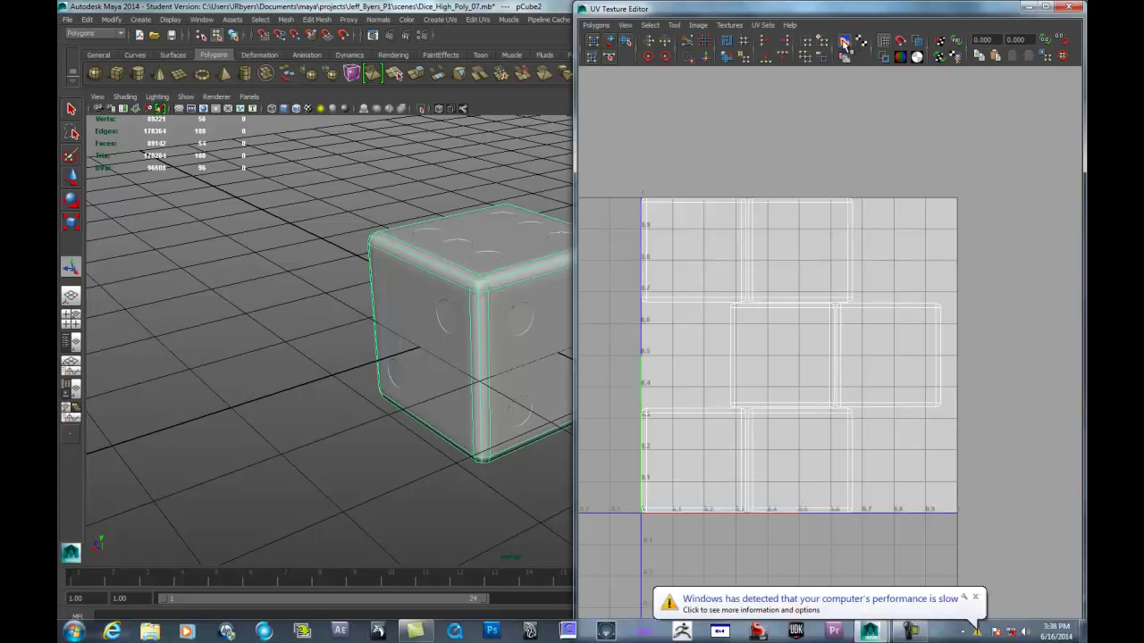
click(845, 42)
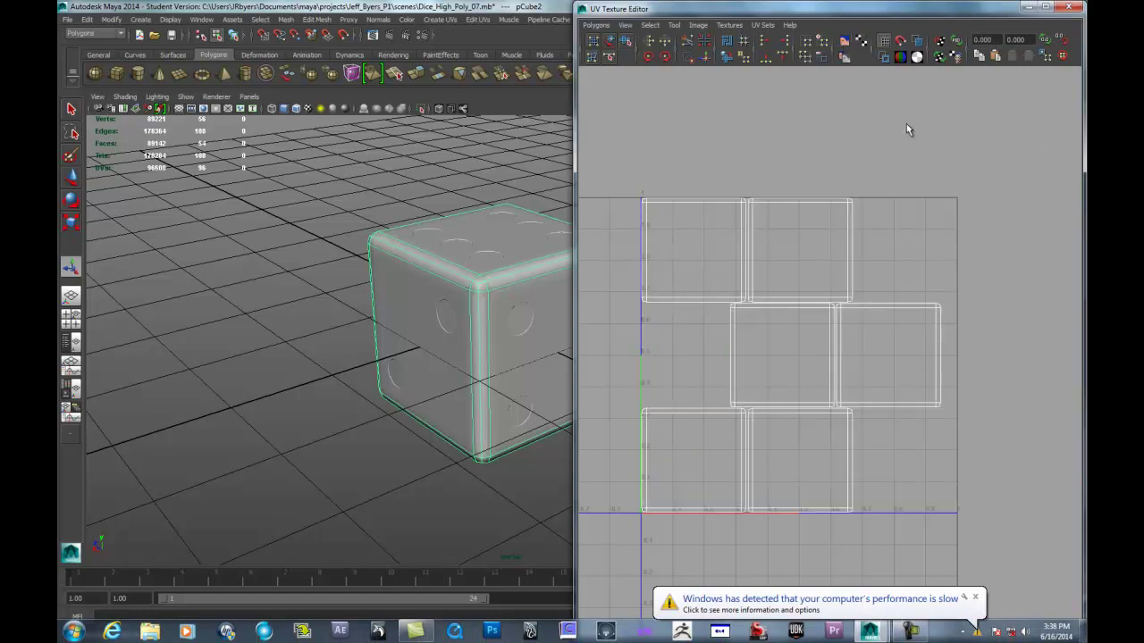
- Turn on shaded display for the UV shells
click(917, 40)
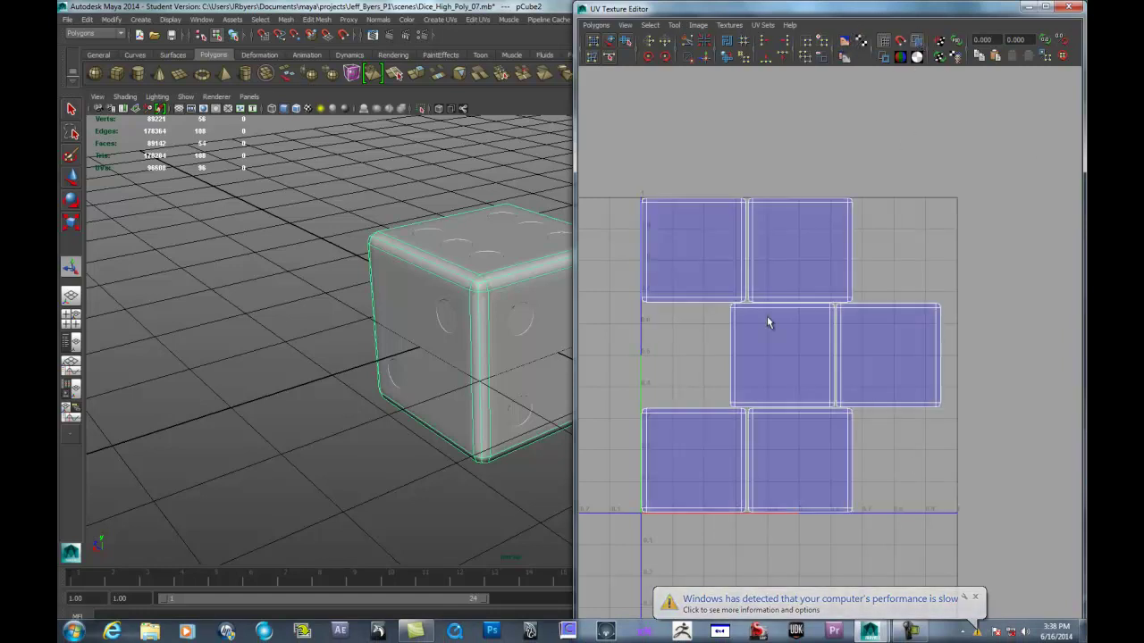
click(916, 41)
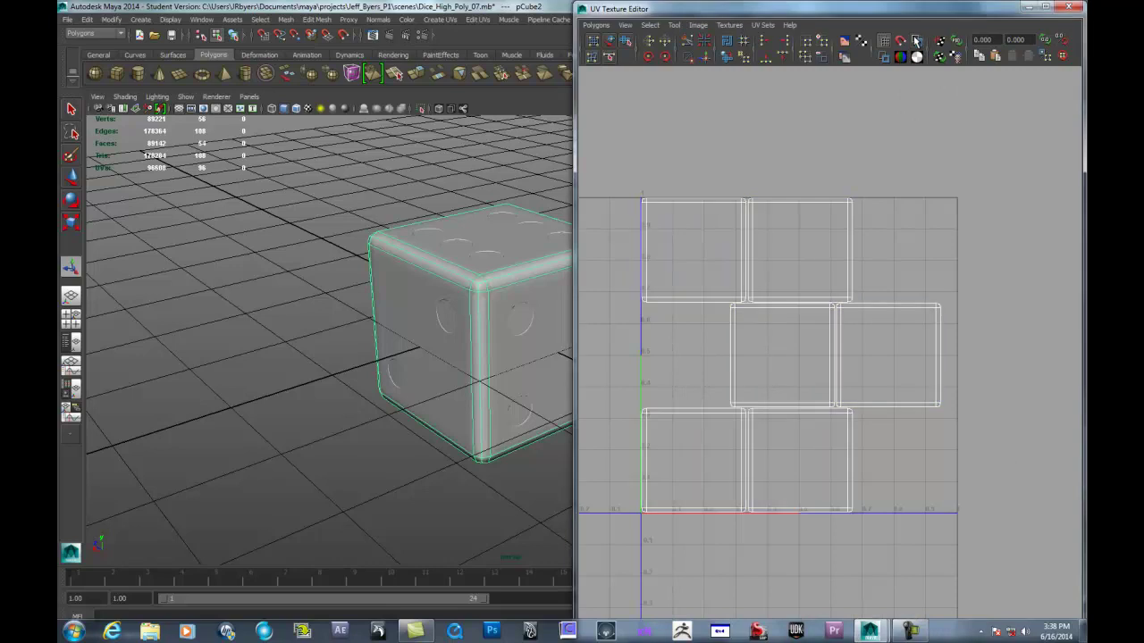
click(916, 41)
- Temporarily display the texture borders to inspect the UV seams on the die, and hide them again
click(885, 56)
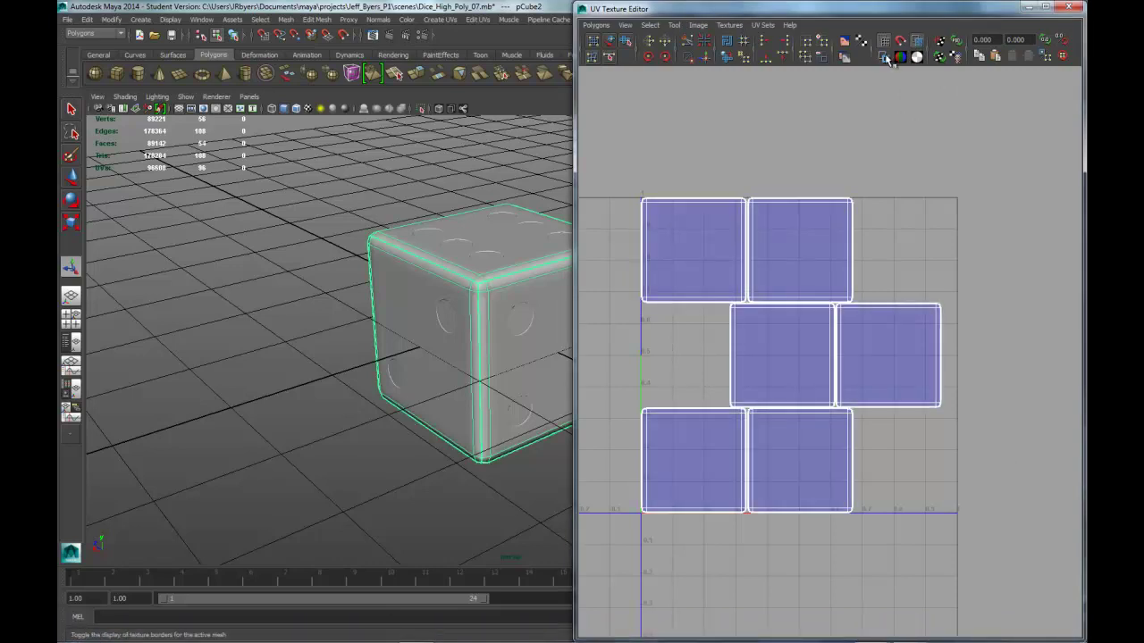
click(885, 57)
click(886, 57)
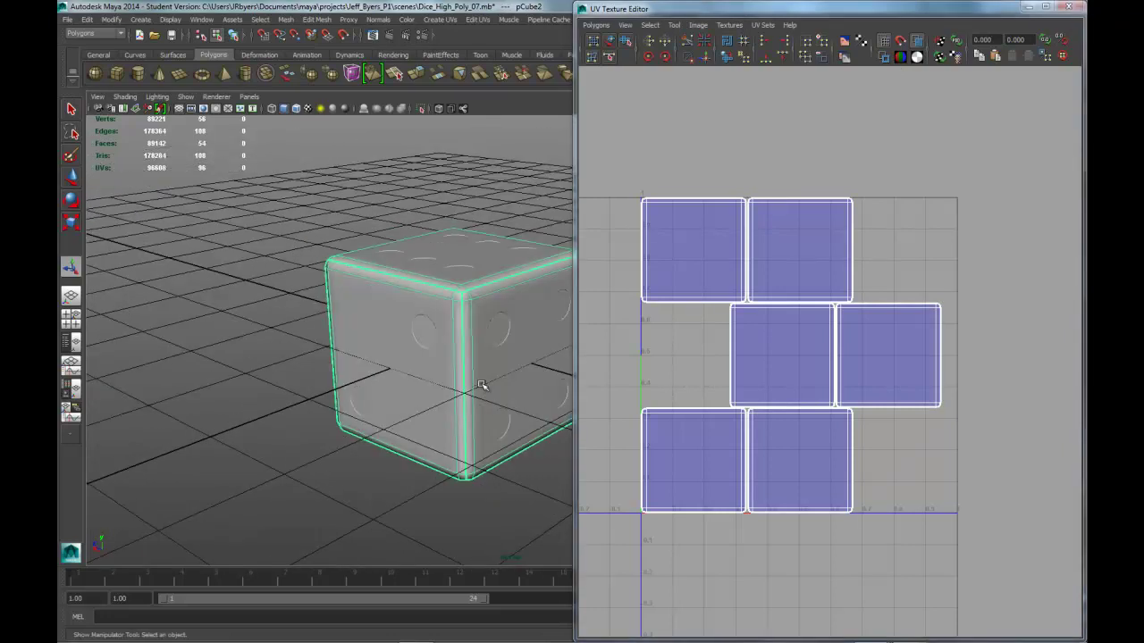
alt+drag(474, 378, 398, 287)
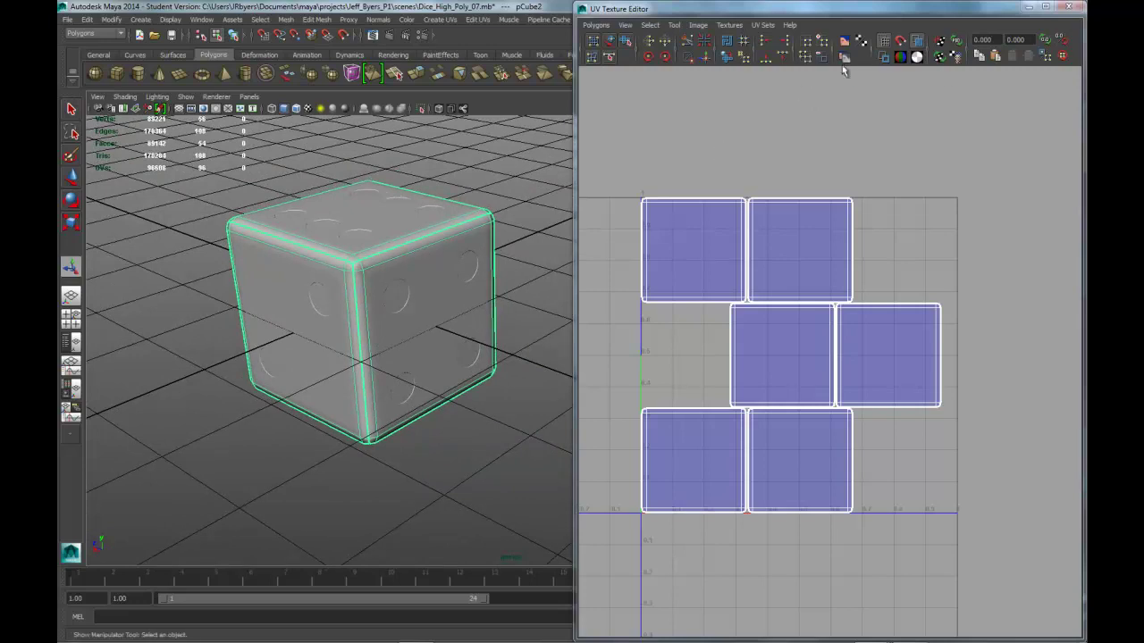
click(885, 58)
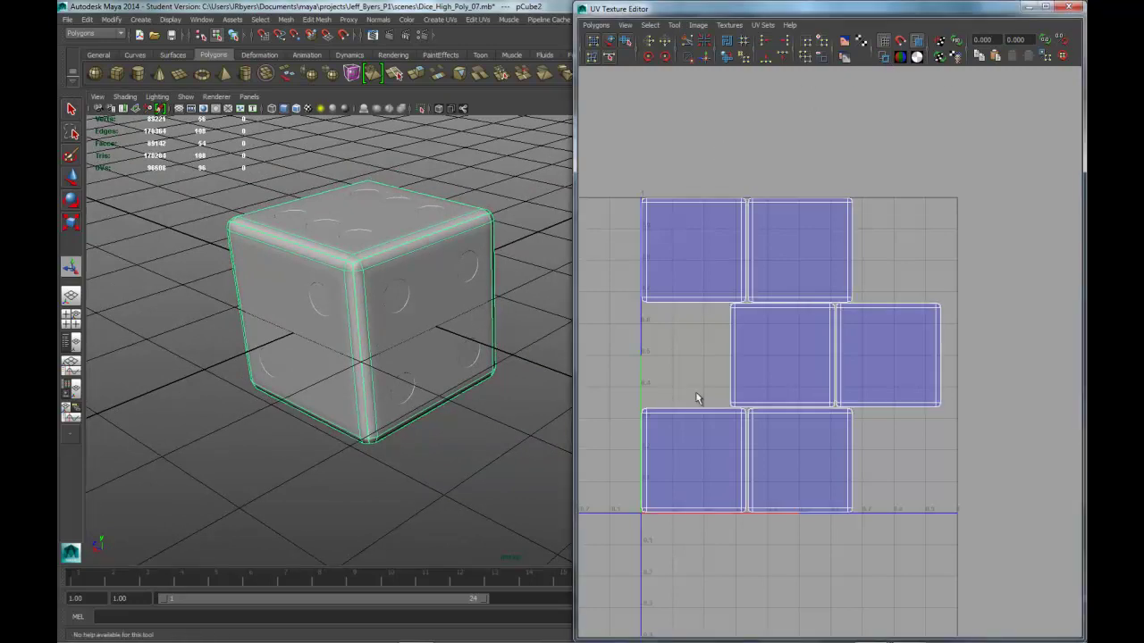
- Select one side face of the die to identify the matching UV shell
alt+middle_drag(831, 310, 927, 246)
mouse_move(375, 355)
alt+mouse_down()
mouse_move(434, 352)
mouse_move(420, 352)
mouse_move(462, 366)
mouse_move(365, 280)
mouse_move(383, 309)
mouse_move(354, 357)
alt+mouse_up()
scroll(357, 343, down, 3)
right_drag(330, 341, 288, 387)
right_drag(301, 313, 302, 327)
click(351, 321)
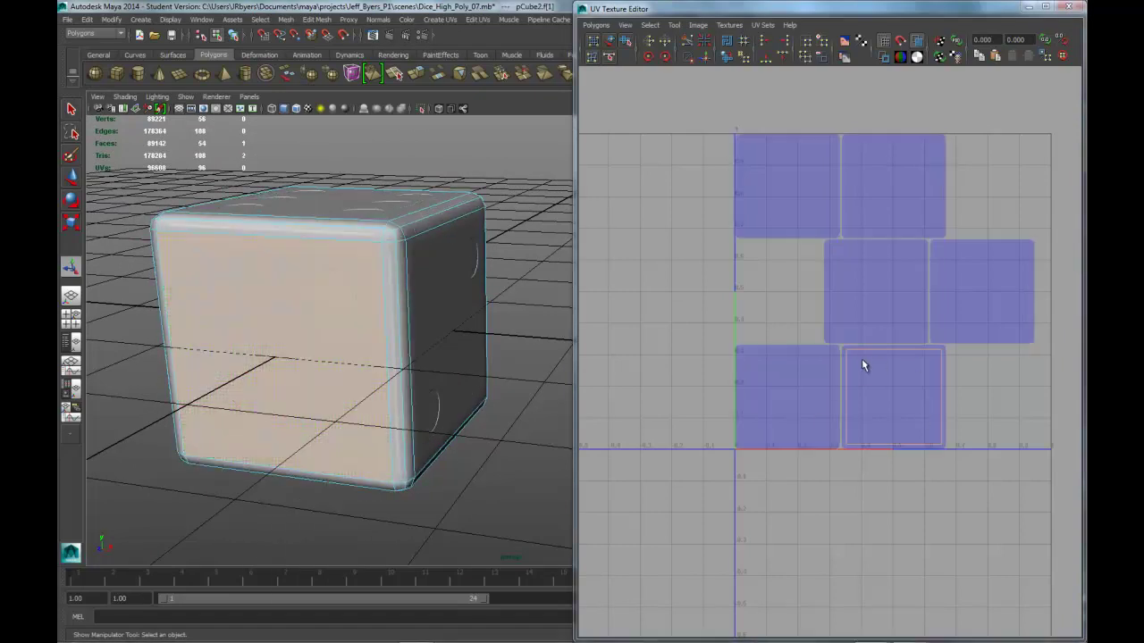
alt+drag(261, 475, 263, 409)
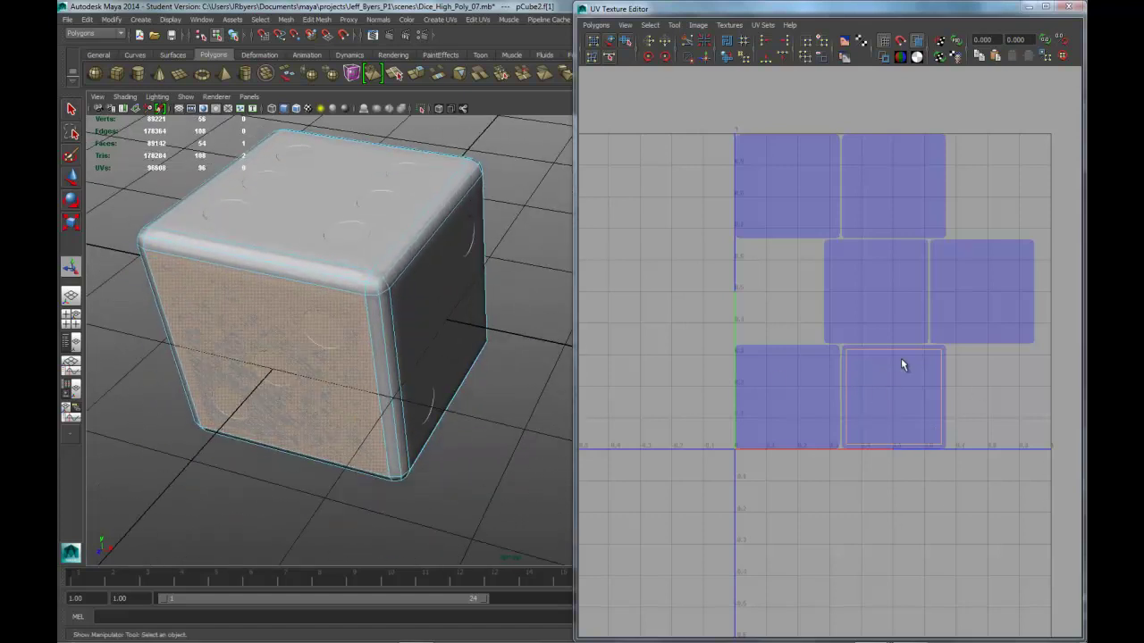
- Select all UVs of the right shell in the bottom row and move it slightly right, away from its neighbour
right_drag(915, 361, 958, 364)
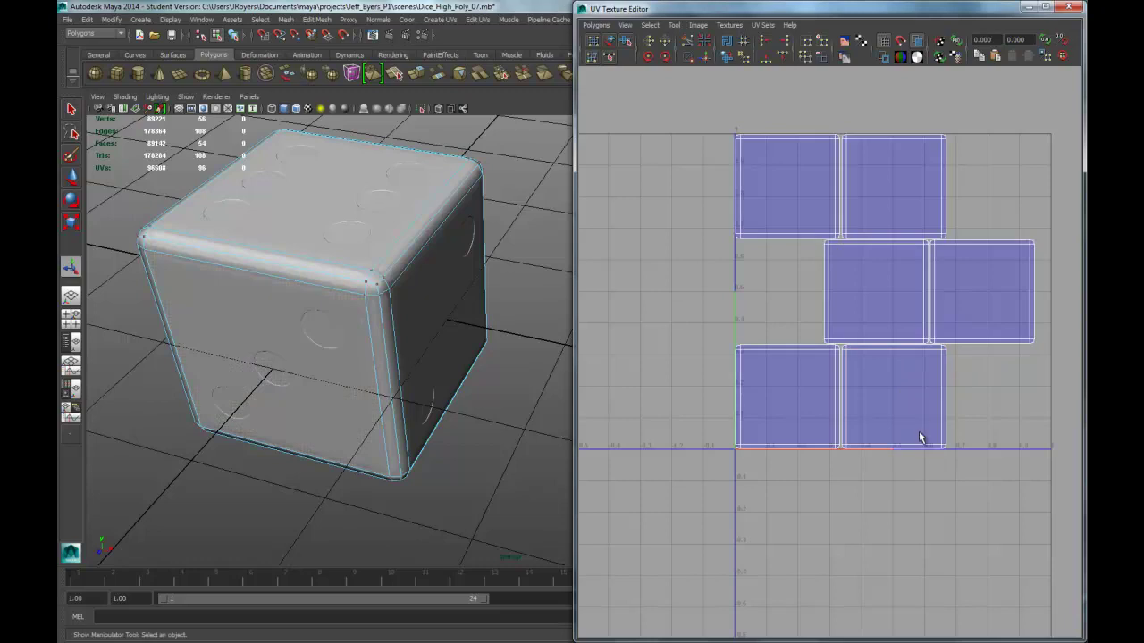
drag(909, 420, 972, 473)
right_click(938, 388)
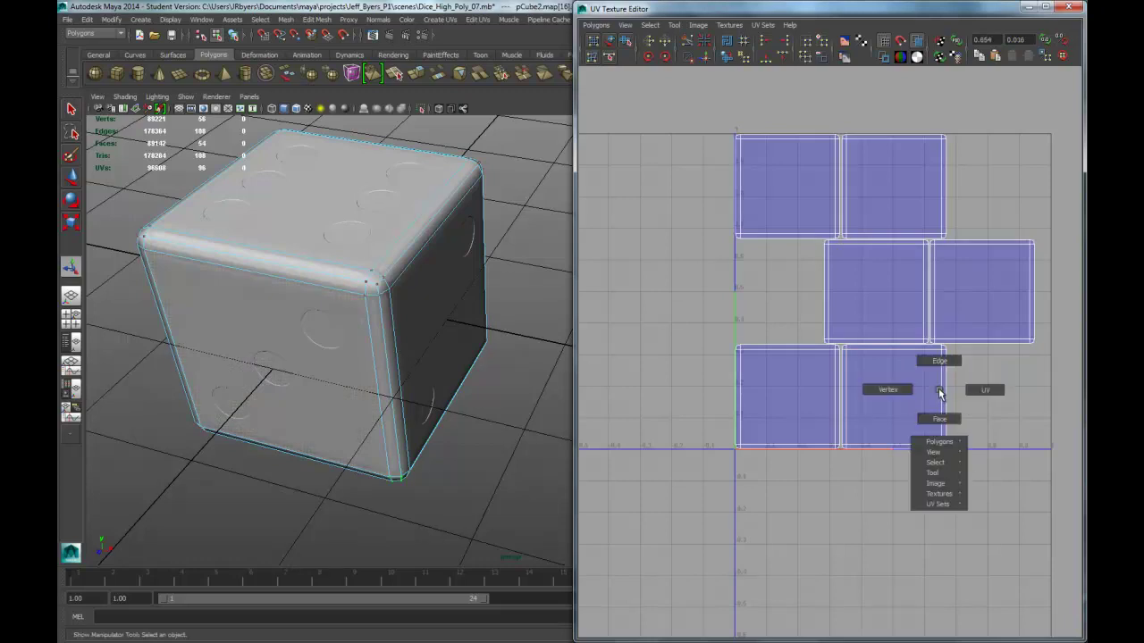
right_drag(938, 387, 1001, 485)
key(w)
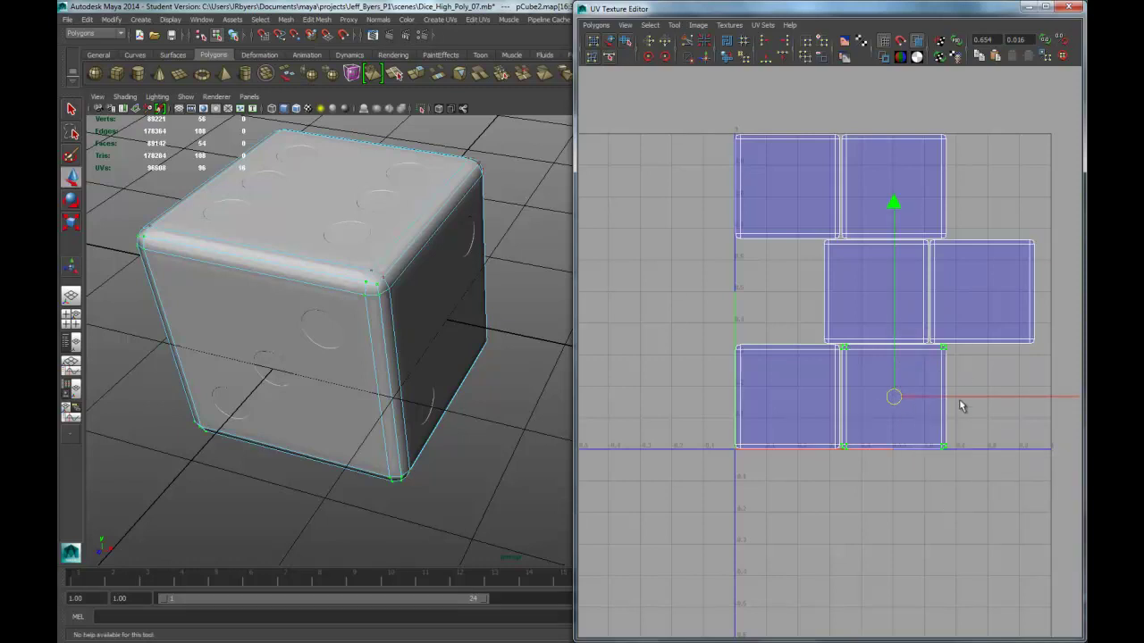
drag(966, 396, 922, 391)
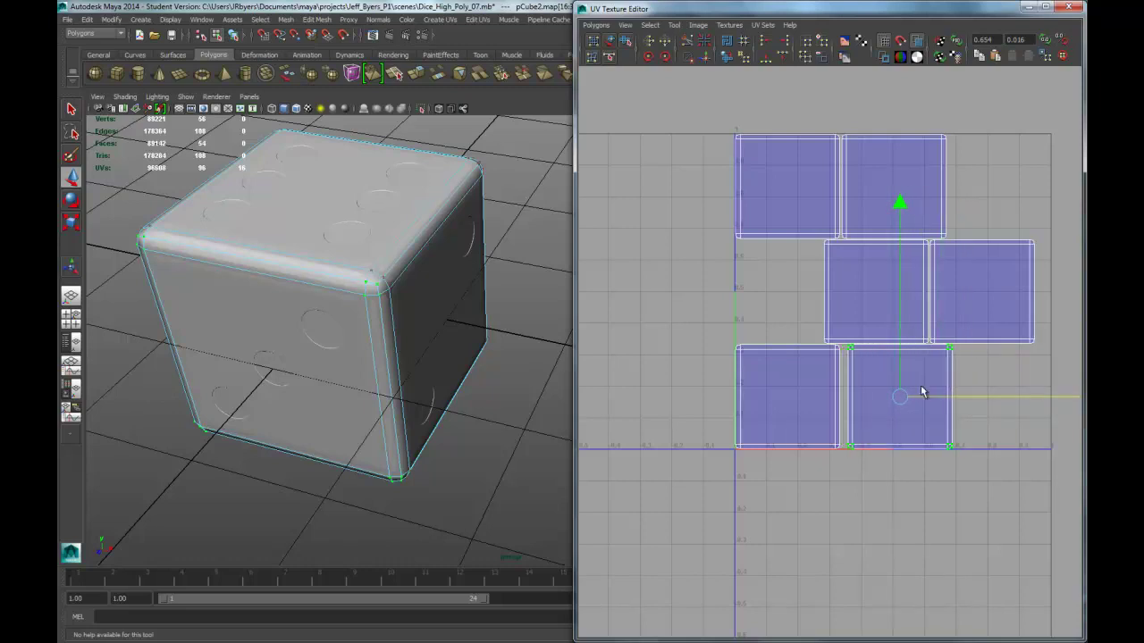
- Select the lower-right corner UVs of the bottom row's left shell and locate them on the die
right_click(751, 350)
click(799, 349)
drag(838, 458, 812, 443)
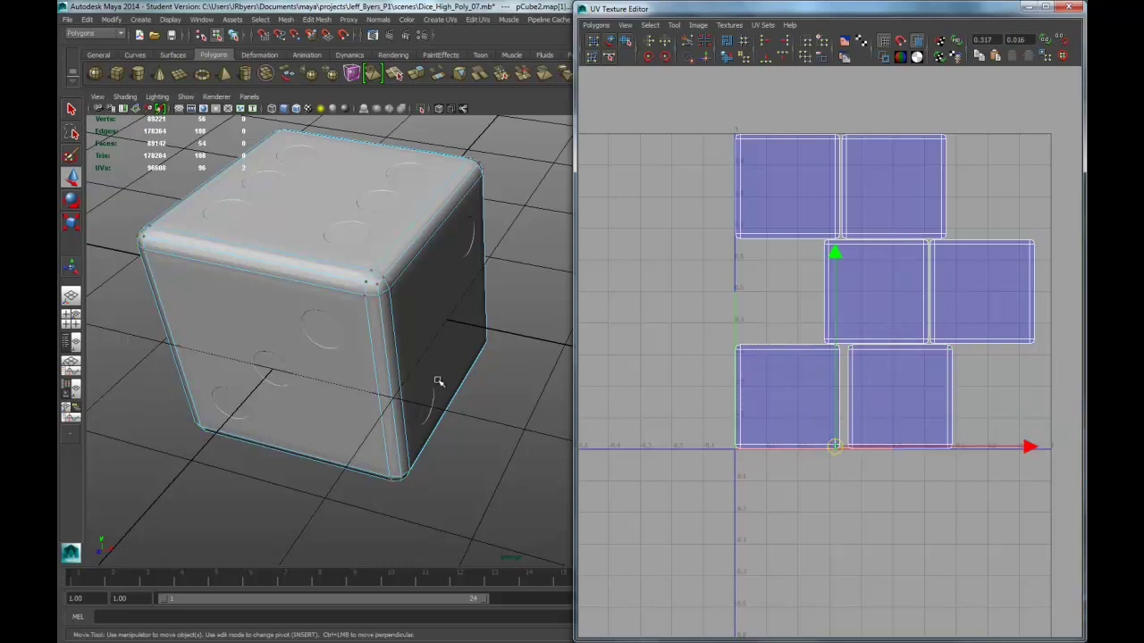
alt+drag(417, 382, 363, 319)
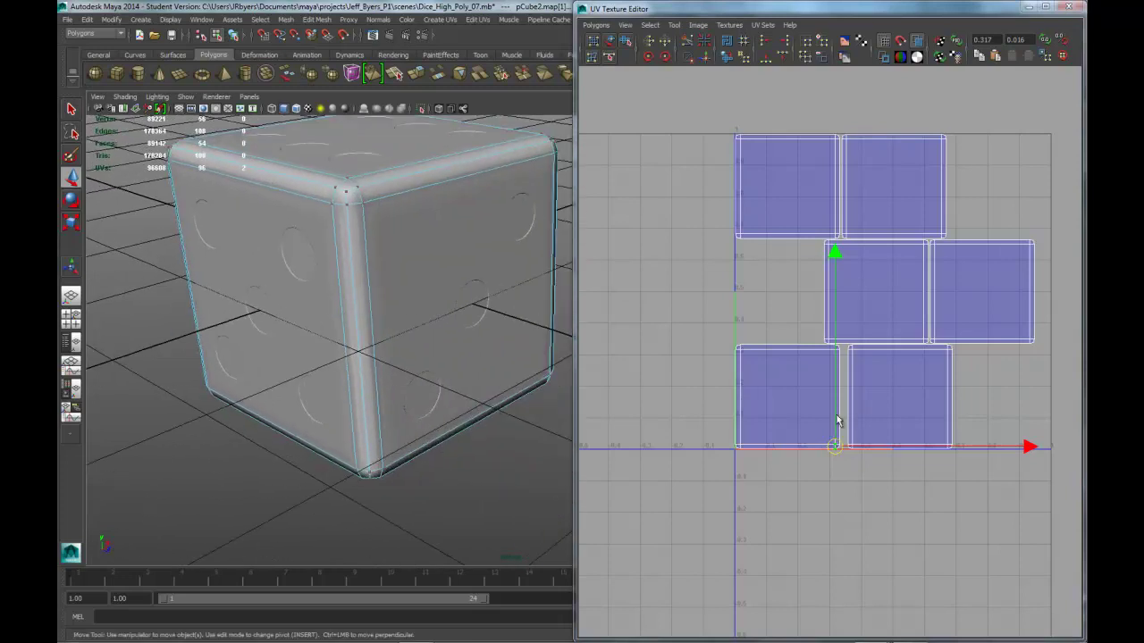
- Select the bottom row's whole left shell and move it outside the UV square, beyond its lower-left corner
right_drag(813, 399, 858, 397)
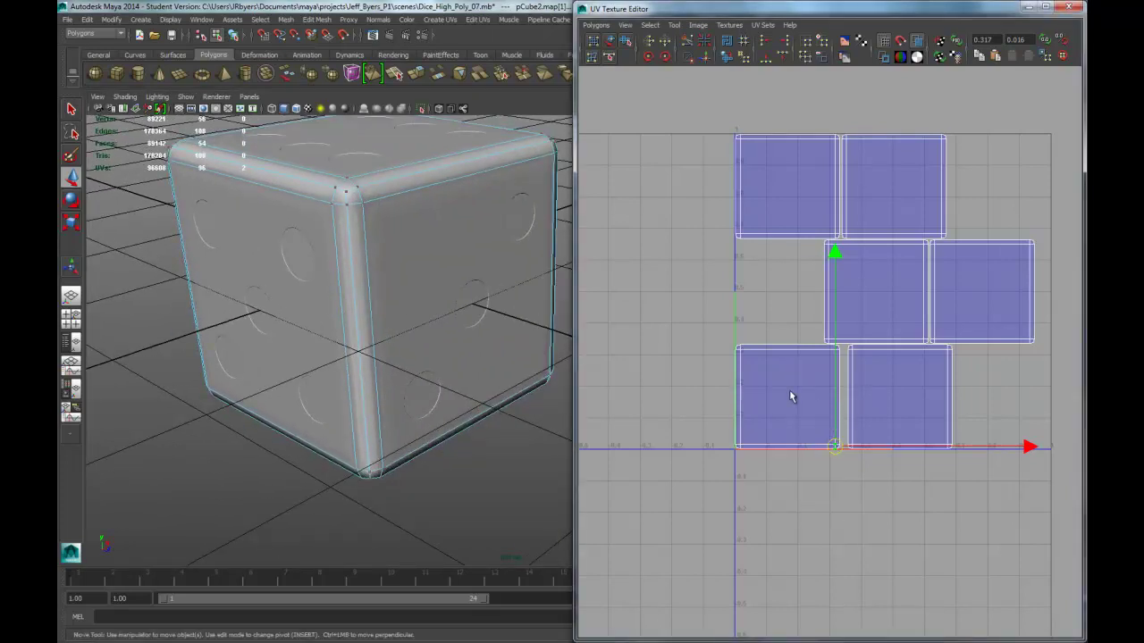
right_drag(782, 351, 846, 449)
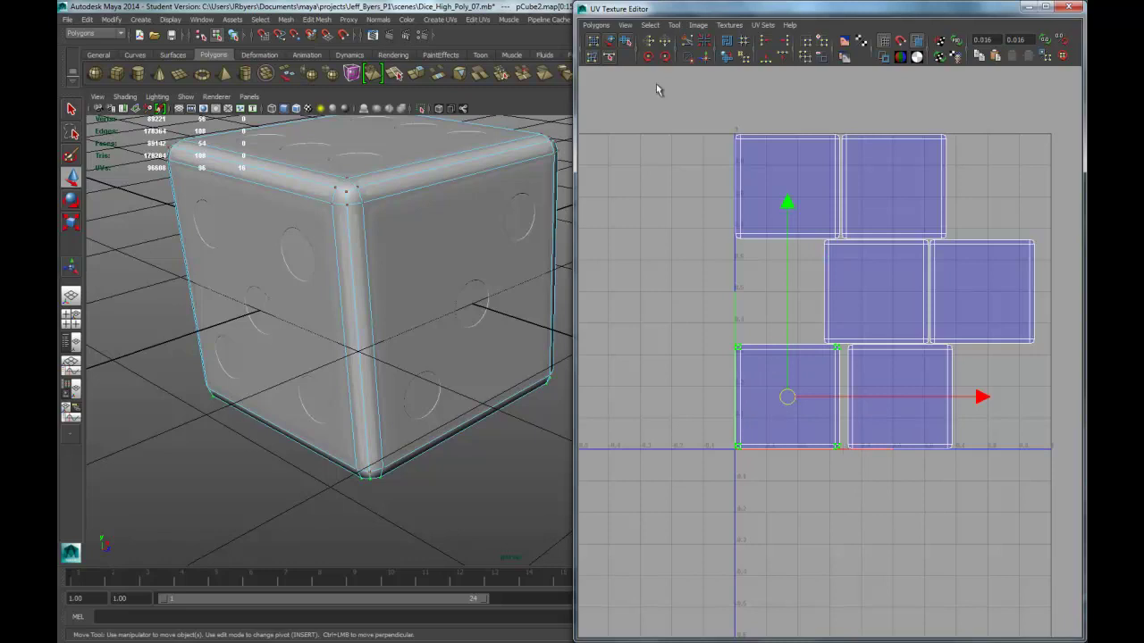
click(649, 27)
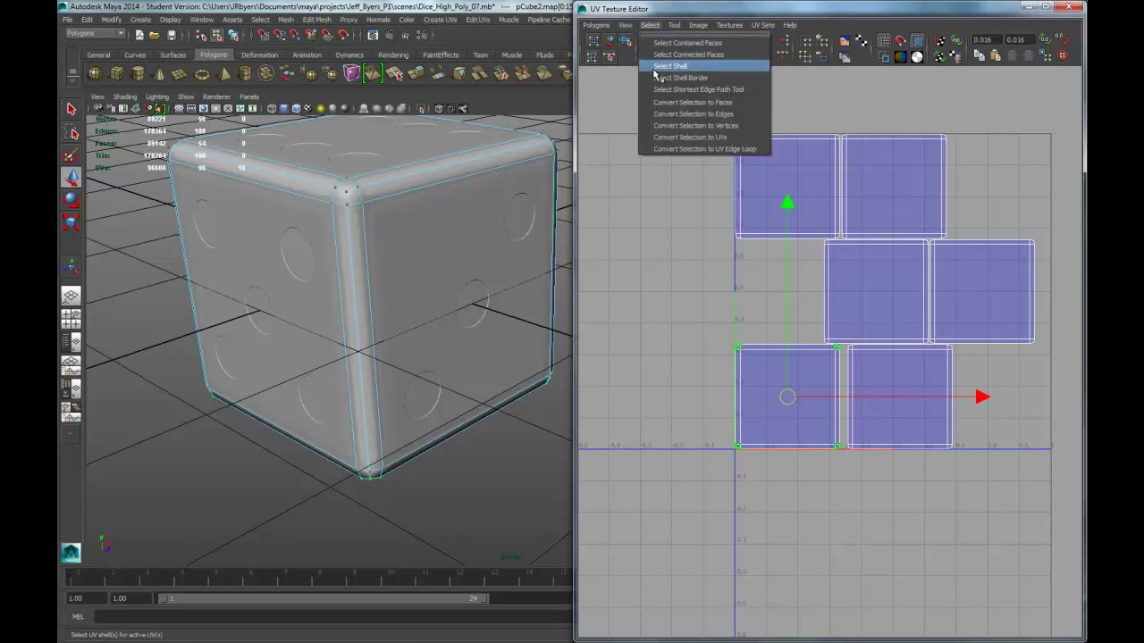
click(665, 68)
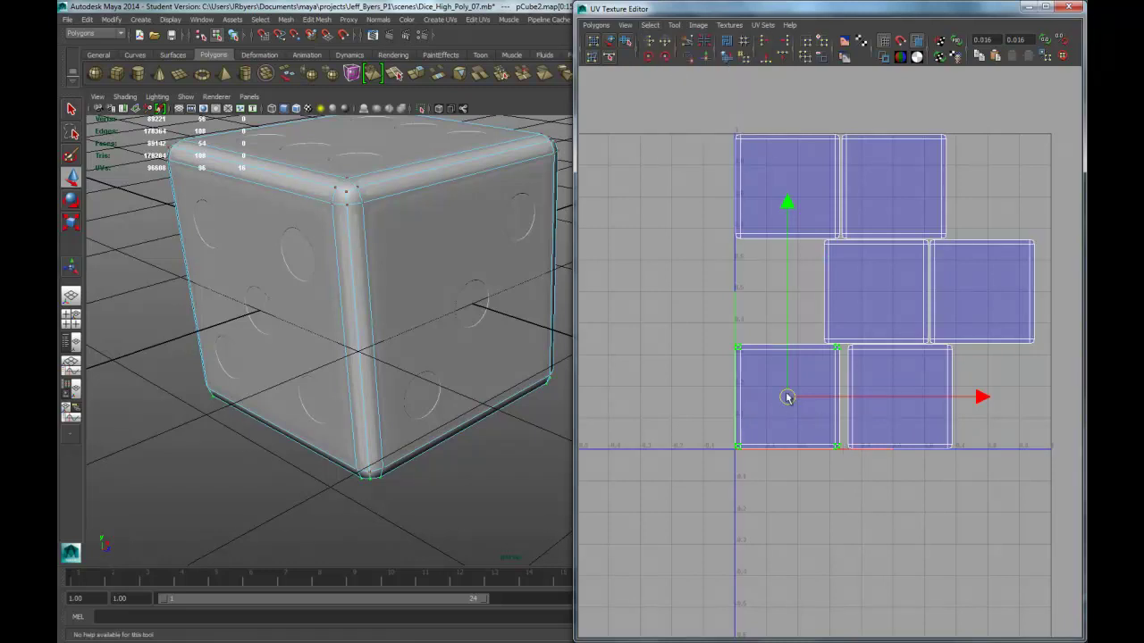
drag(786, 397, 674, 515)
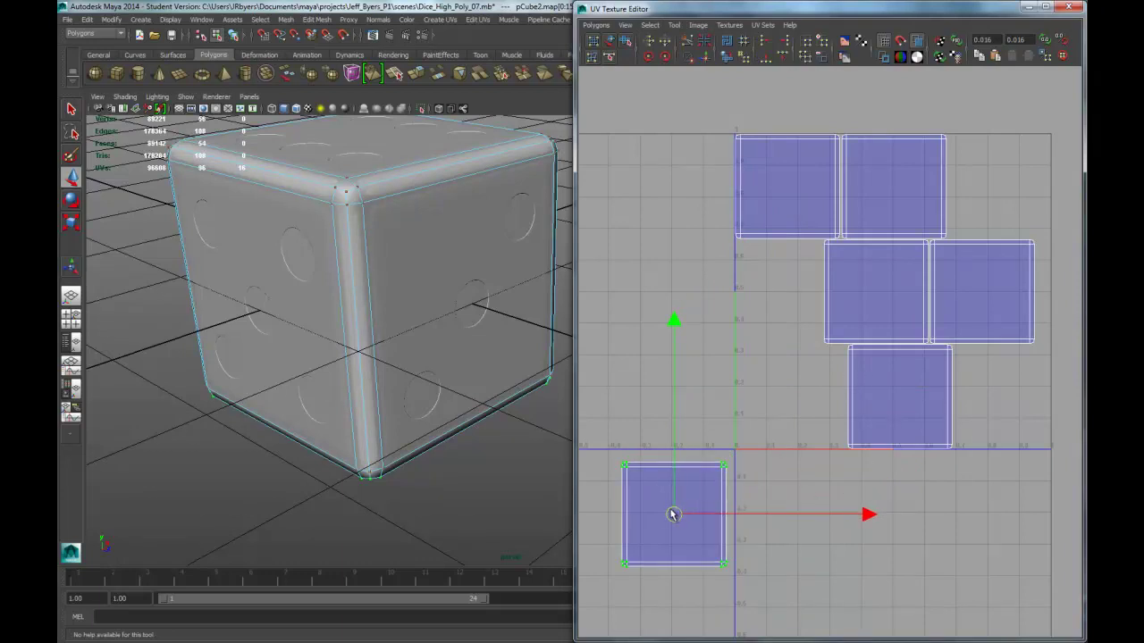
drag(674, 515, 671, 490)
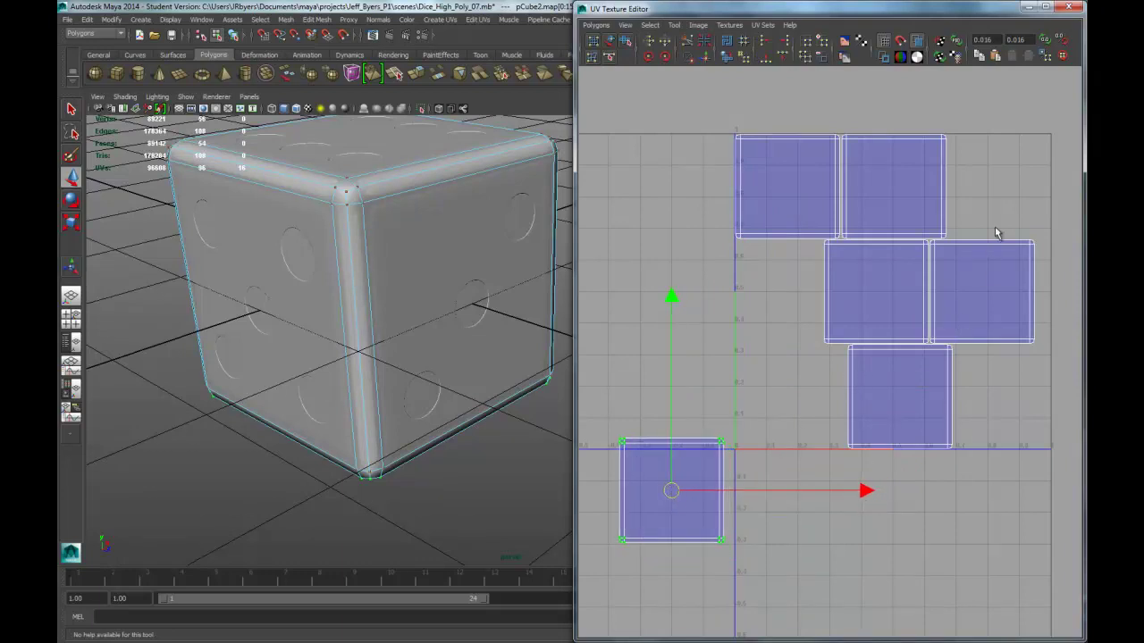
- Move the middle row's right shell below the UV square and its left shell out past the square's left edge
drag(996, 232, 1033, 274)
key(w)
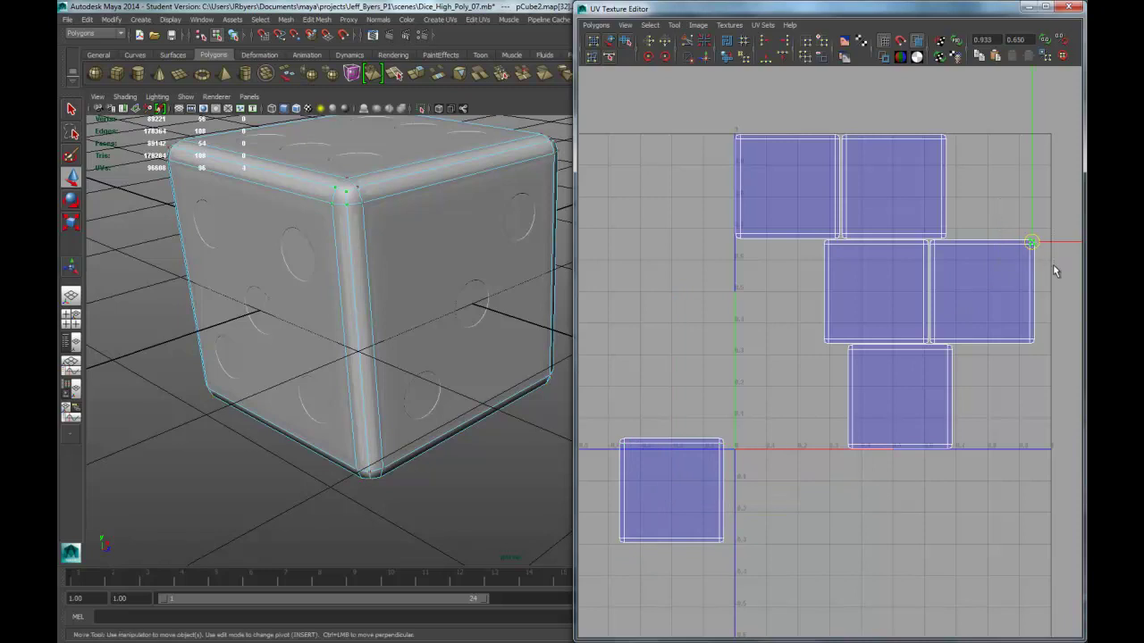
double_click(1018, 259)
drag(980, 291, 1016, 523)
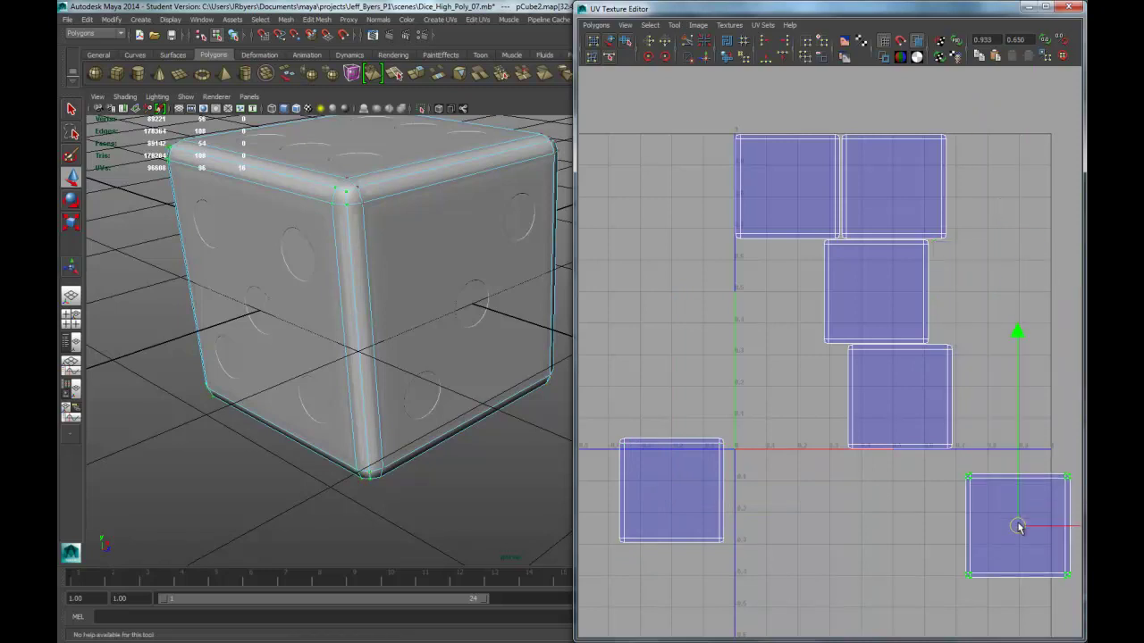
double_click(932, 338)
drag(876, 294, 653, 332)
- Move the top row's right shell beyond the UV square's upper-right corner and its left shell above the square
drag(955, 169, 957, 172)
key(g)
scroll(957, 171, down, 2)
drag(872, 242, 950, 143)
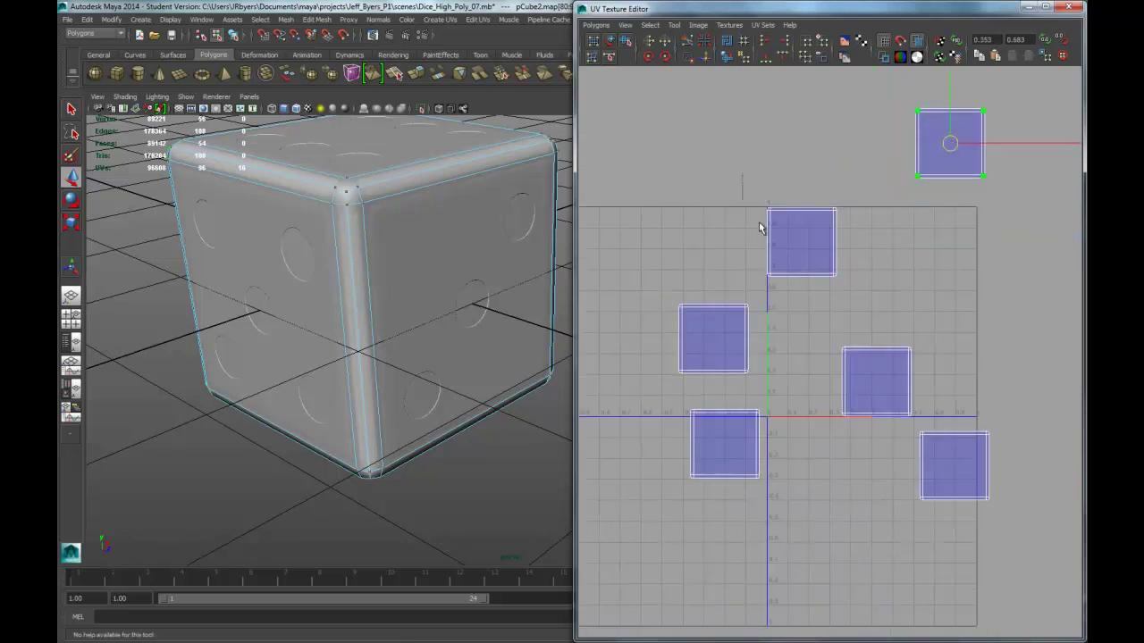
drag(822, 282, 845, 300)
drag(800, 242, 811, 139)
- Select the shell inside the UV square, then select the die's left front face in face mode to locate its shell
double_click(923, 418)
key(f)
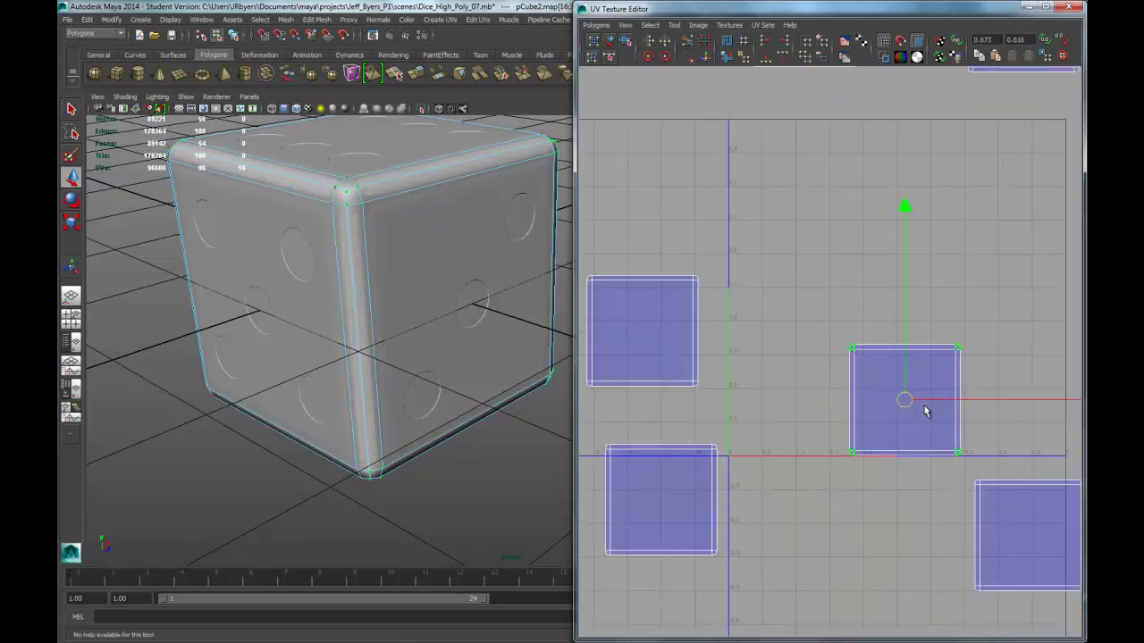
alt+middle_drag(906, 357, 935, 235)
click(330, 266)
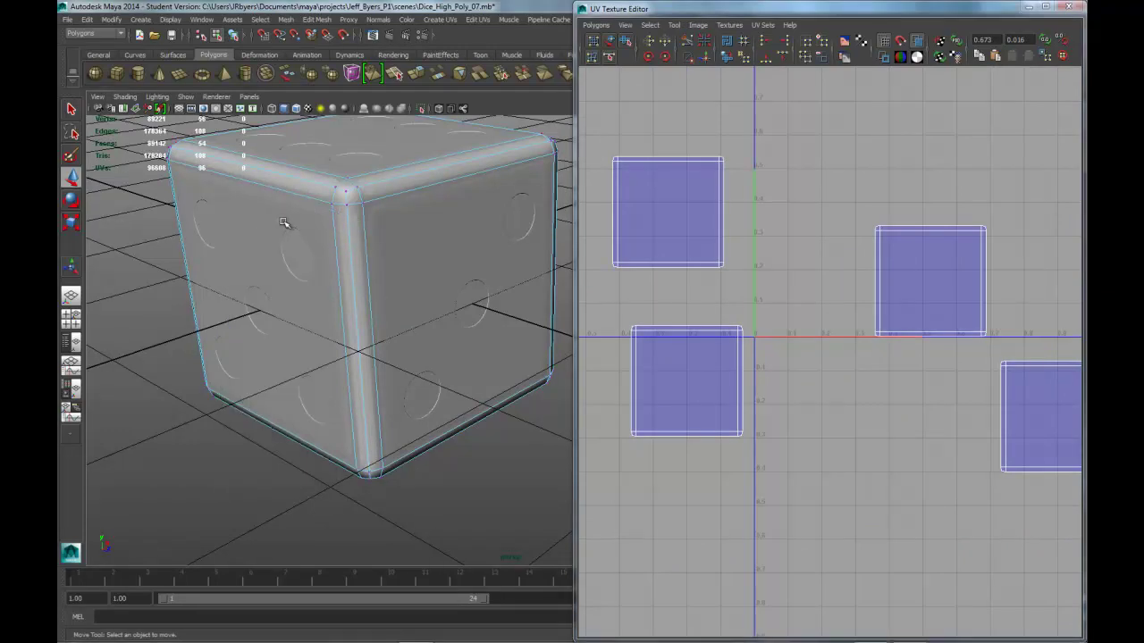
right_click(283, 223)
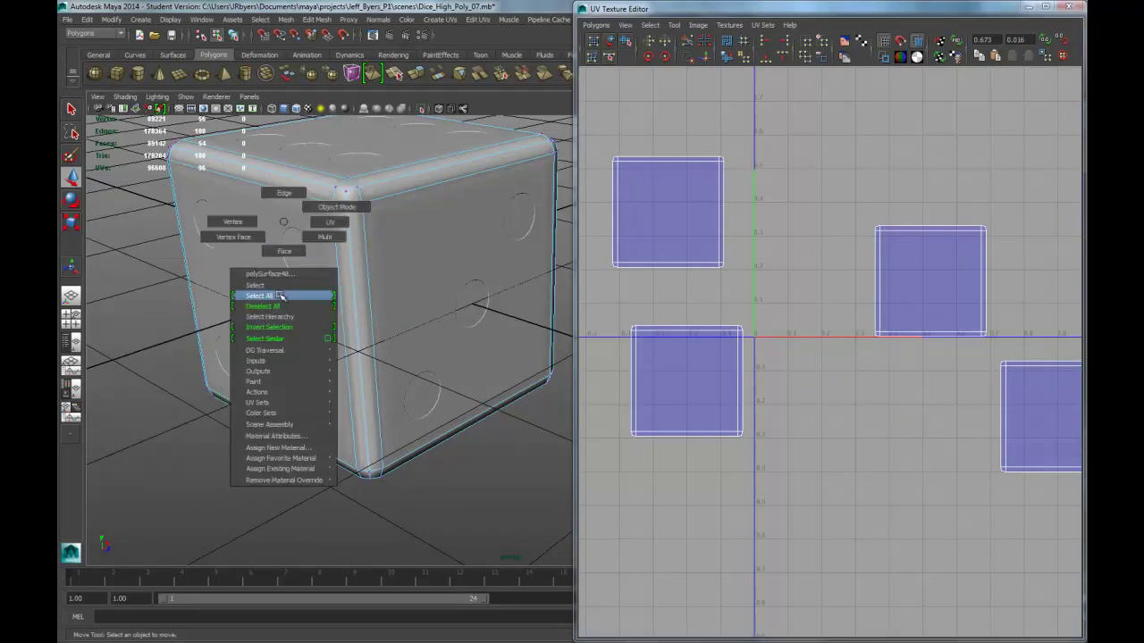
right_drag(279, 294, 279, 253)
click(292, 264)
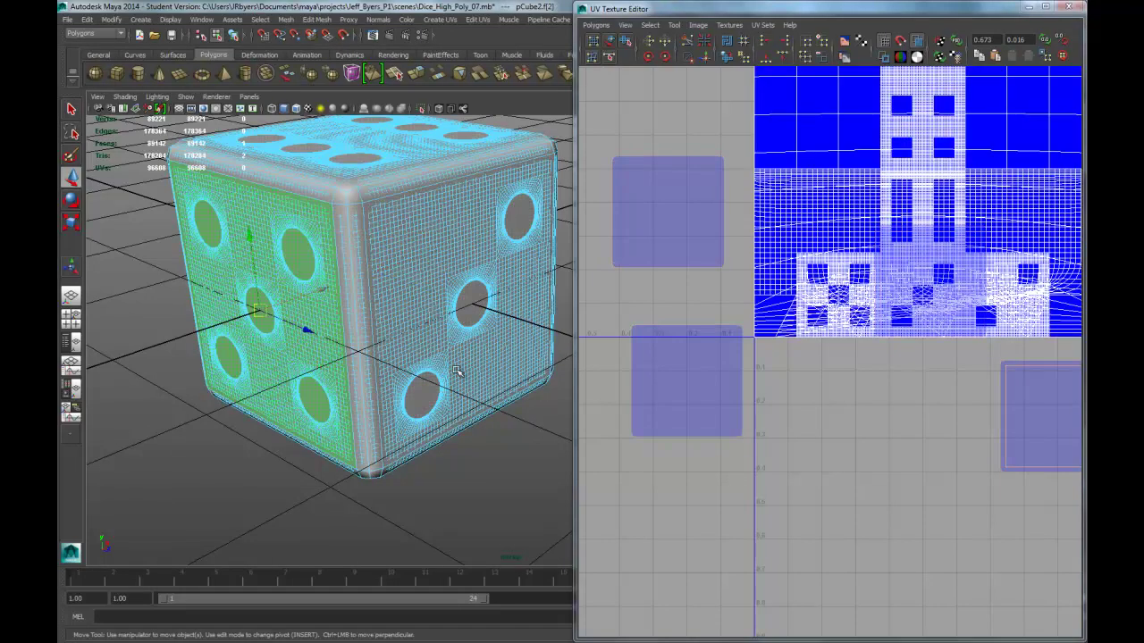
- Minimize the UV Texture Editor, hide the Low_Poly layer, and put the remaining die on a new hidden display layer
scroll(543, 282, down, 2)
click(1027, 7)
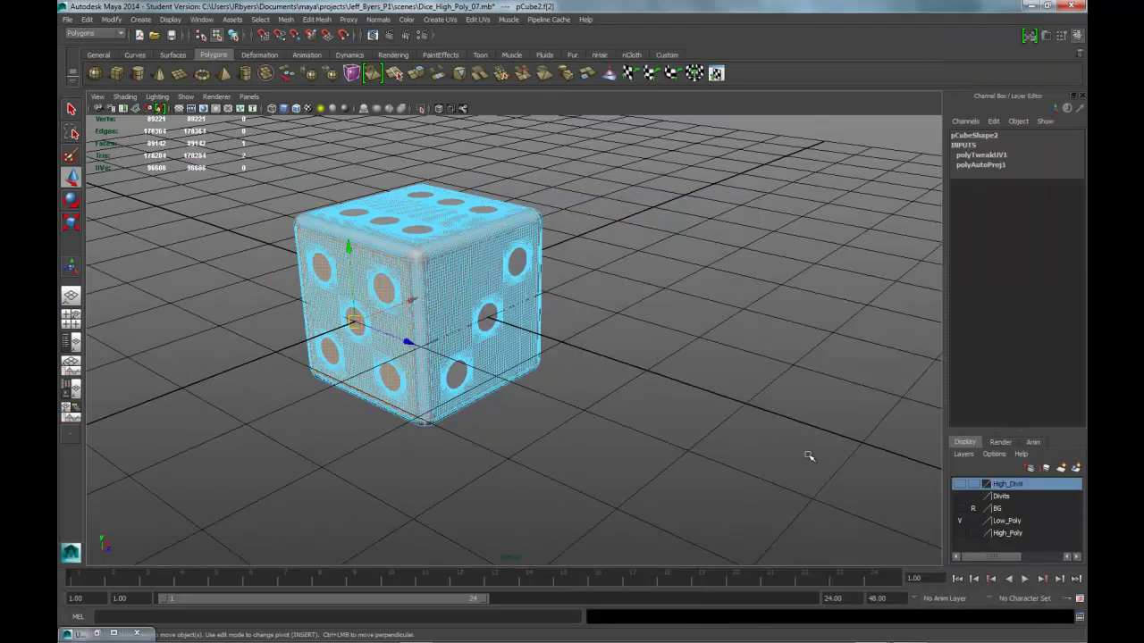
click(960, 519)
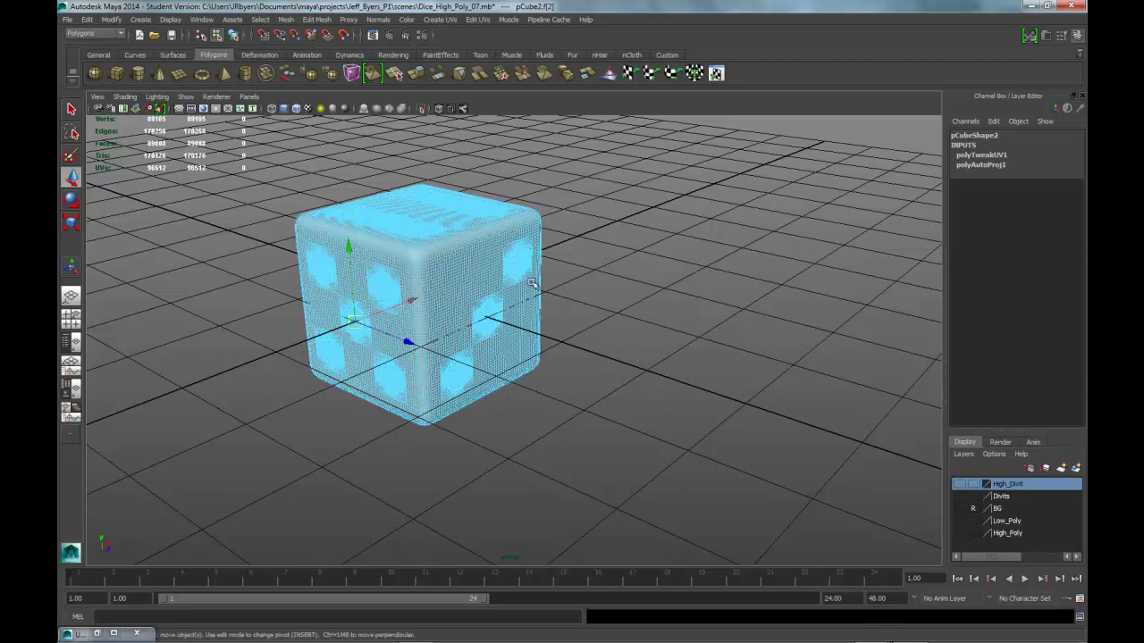
click(465, 257)
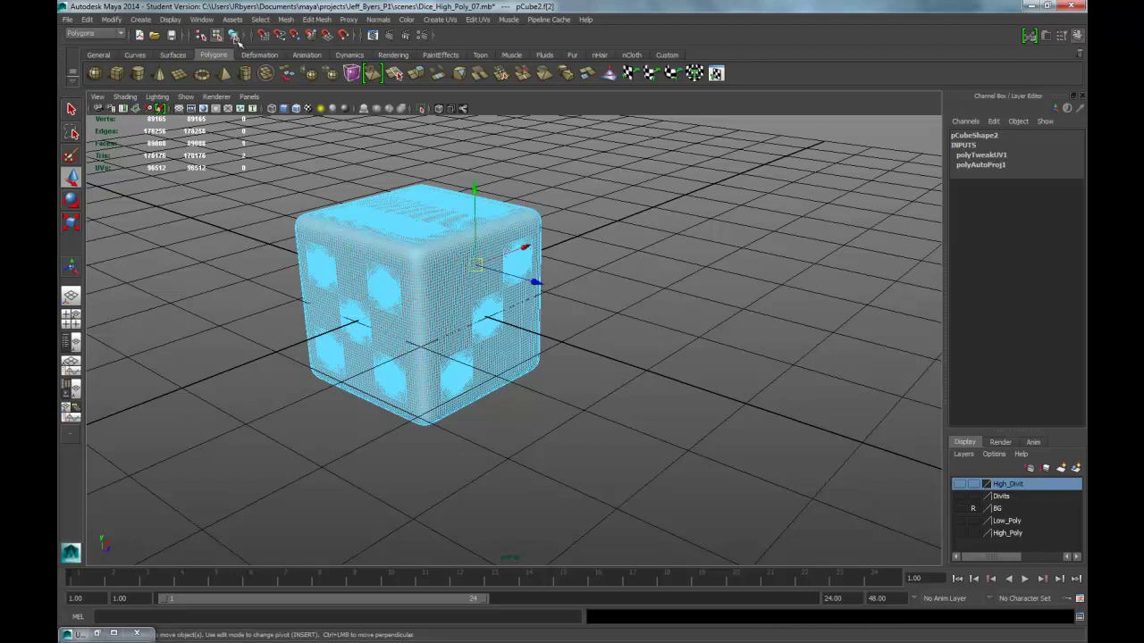
click(217, 35)
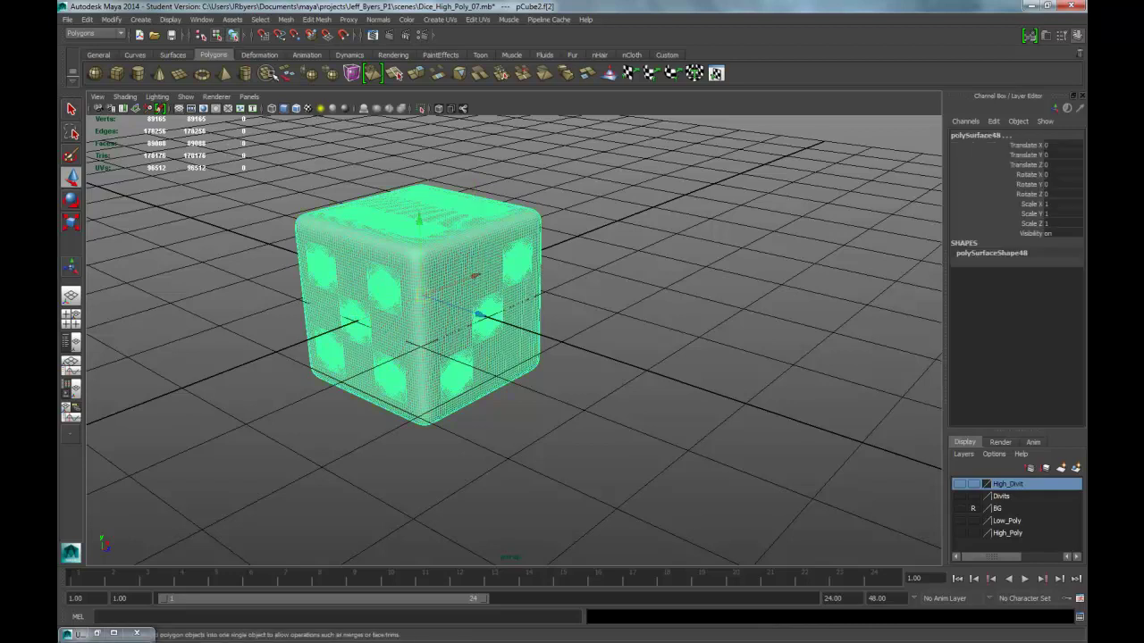
click(1075, 467)
click(961, 483)
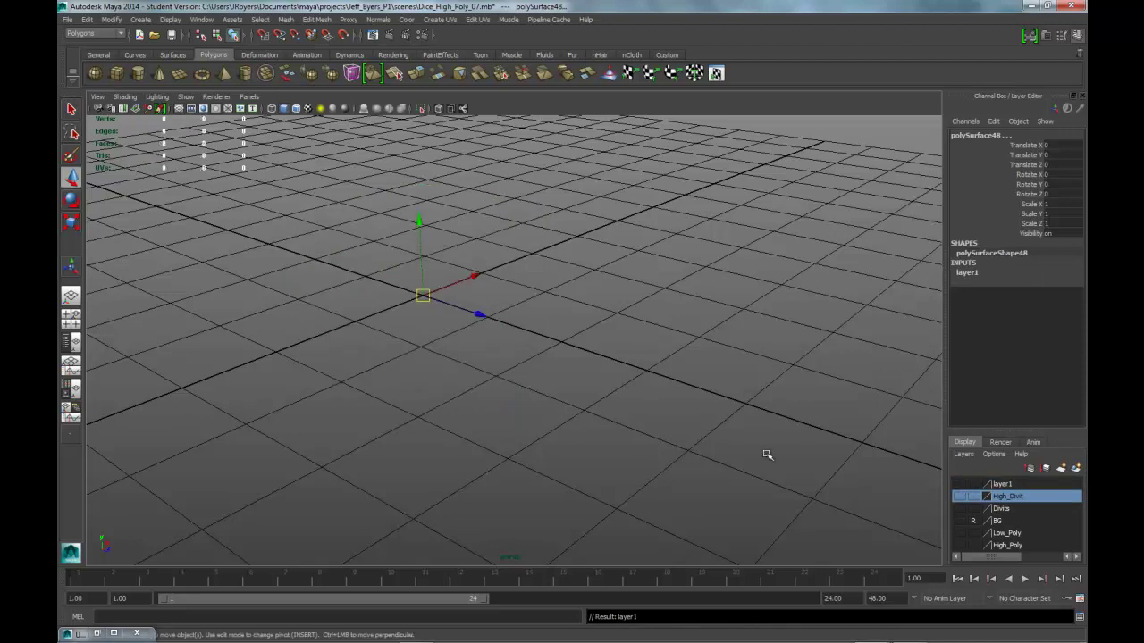
- Show the High_Divit layer, check which object it holds, and hide it again
click(960, 496)
click(477, 304)
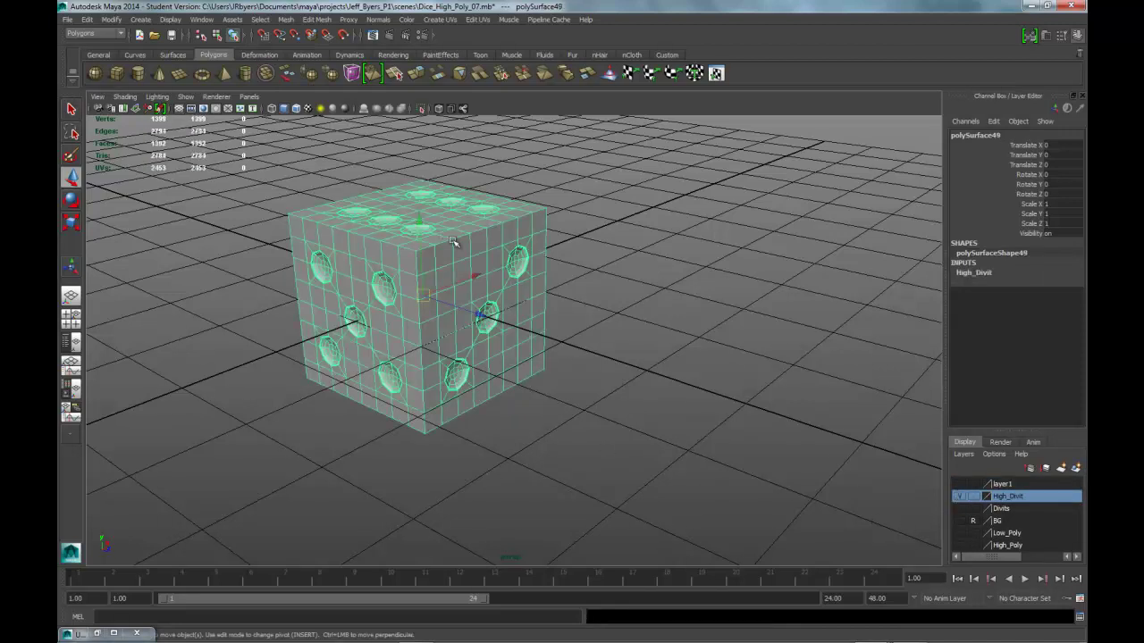
click(960, 496)
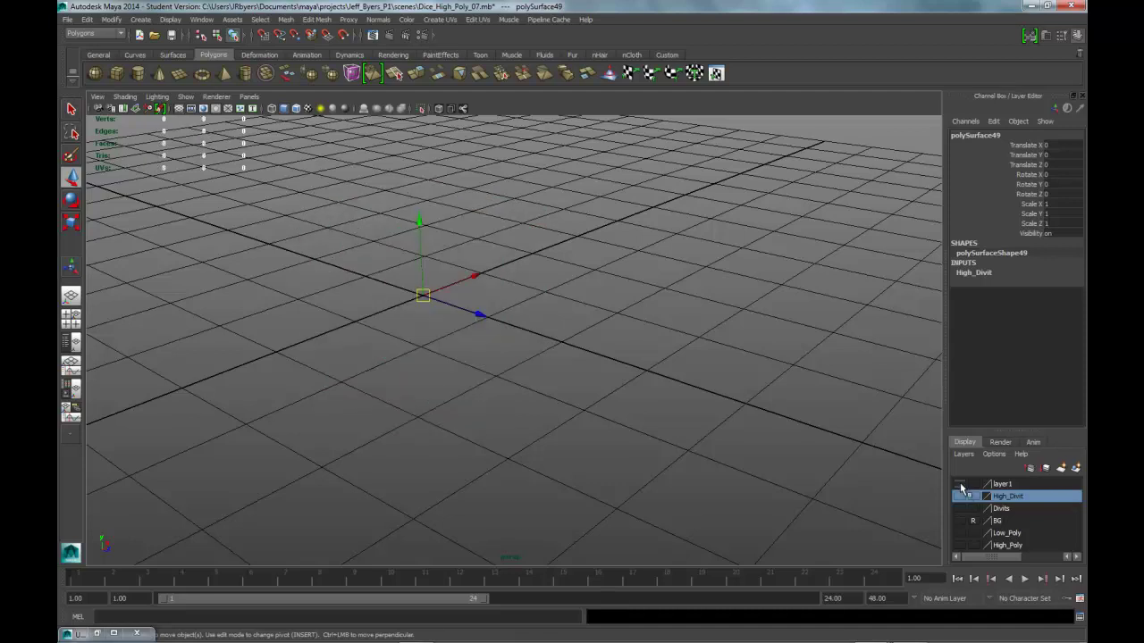
- Show layer1, select the low-poly die, and empty layer1 of all its objects
click(959, 483)
click(488, 236)
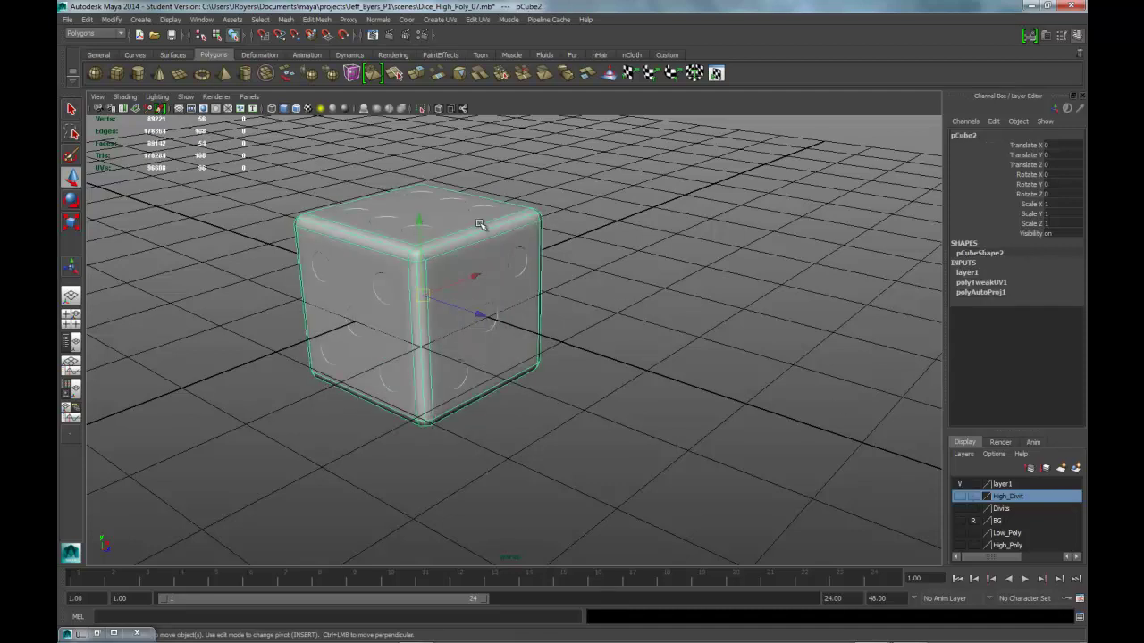
click(1008, 484)
right_click(1009, 486)
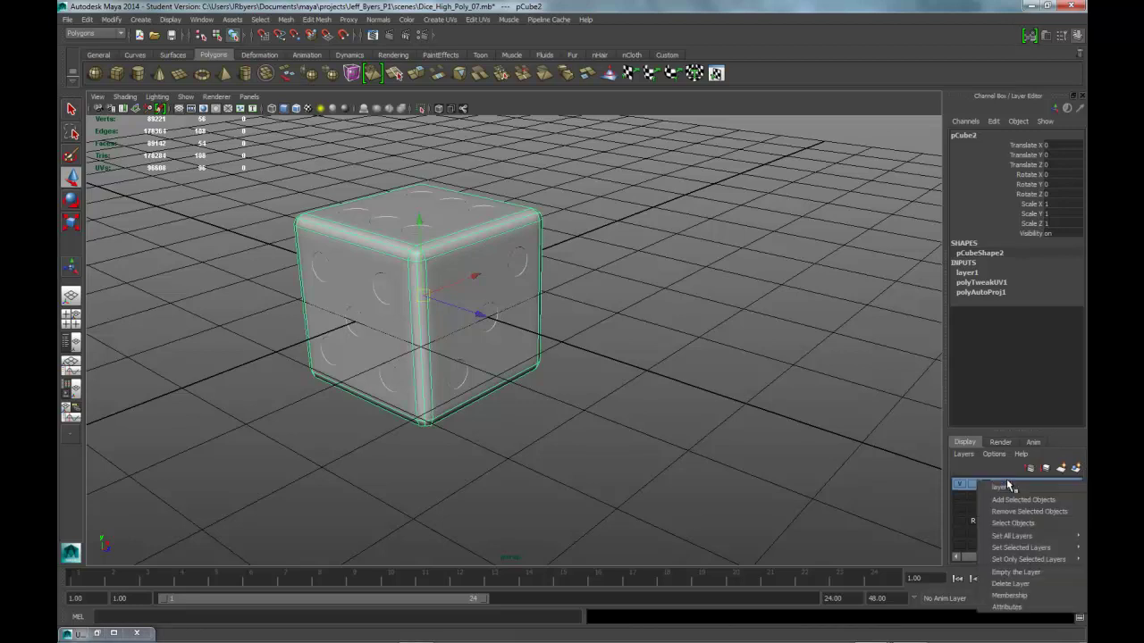
click(1011, 573)
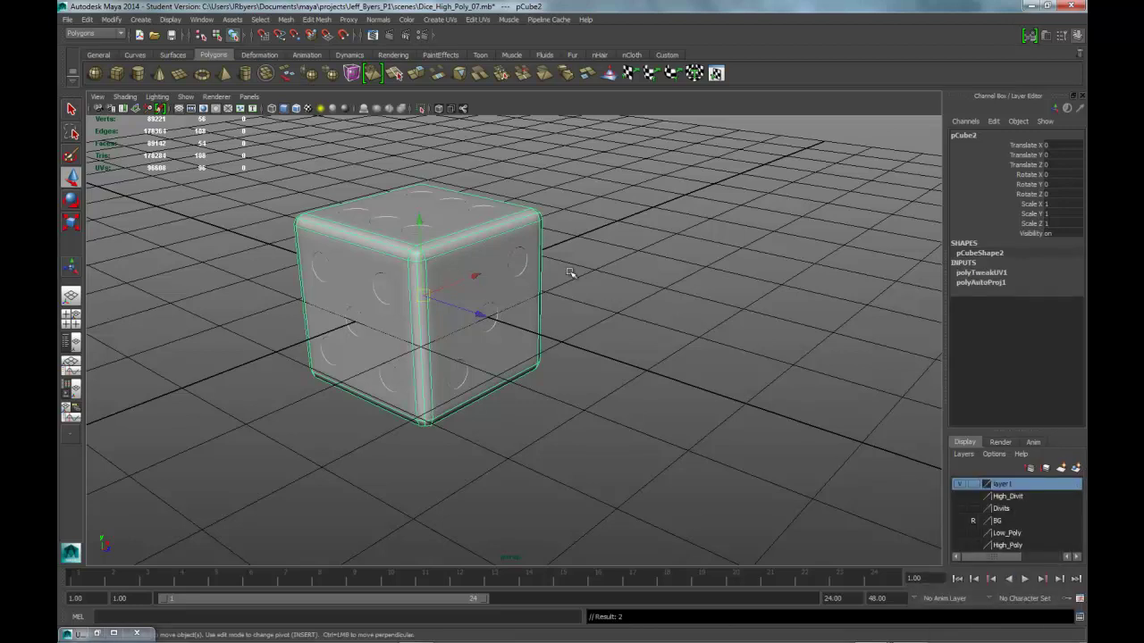
- Put the low-poly die on its own new display layer, hide it, and put the high-poly die on another new layer
click(1076, 467)
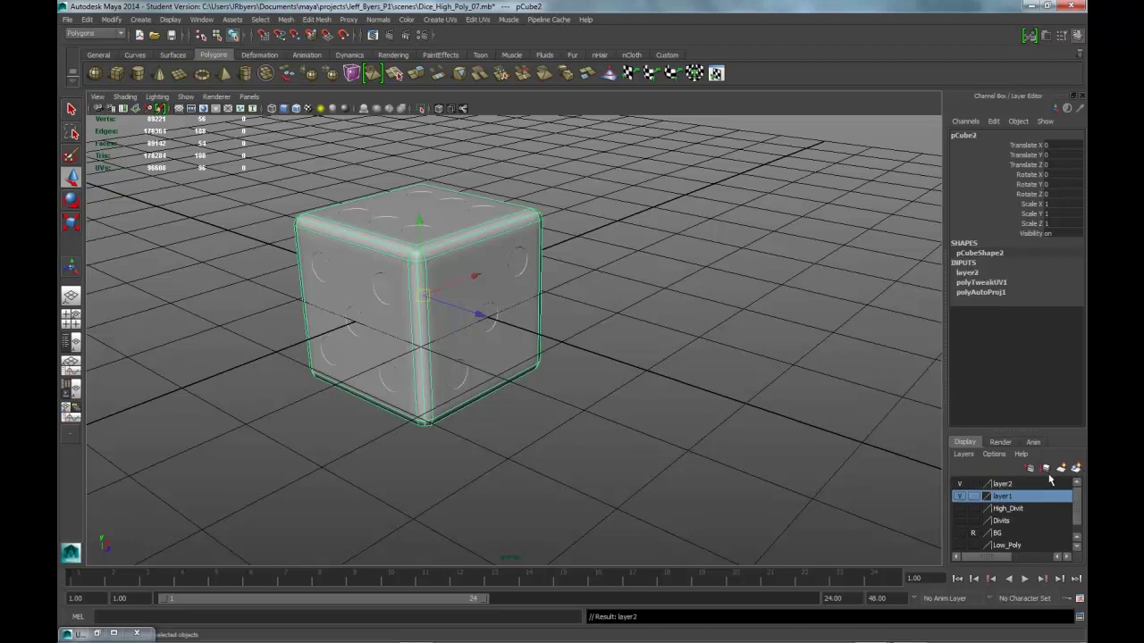
click(959, 485)
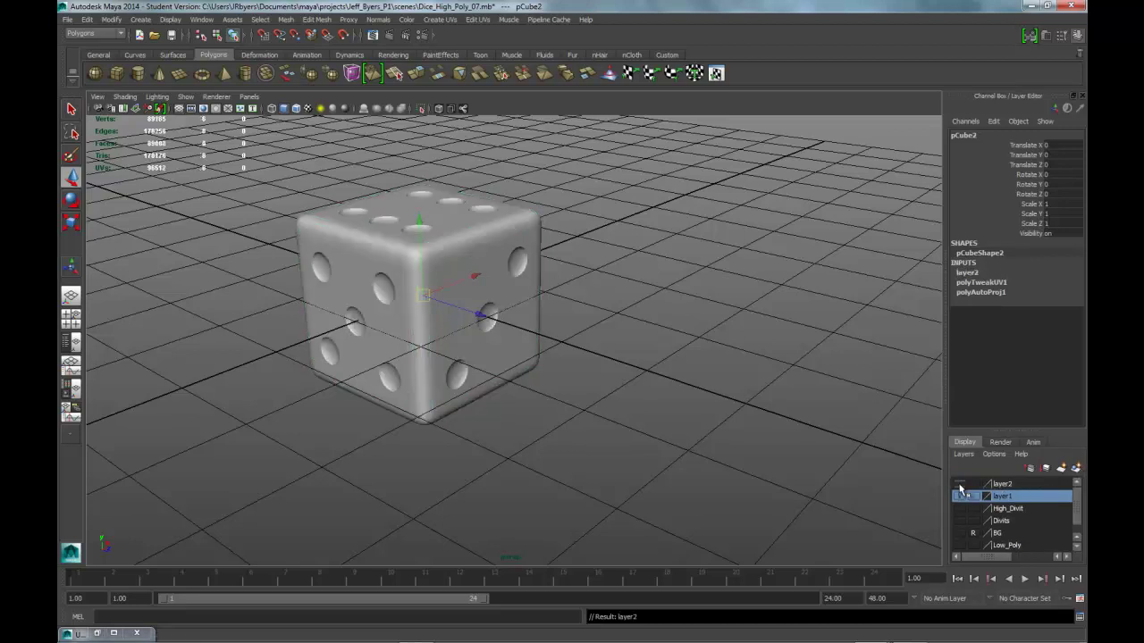
click(521, 277)
click(1077, 468)
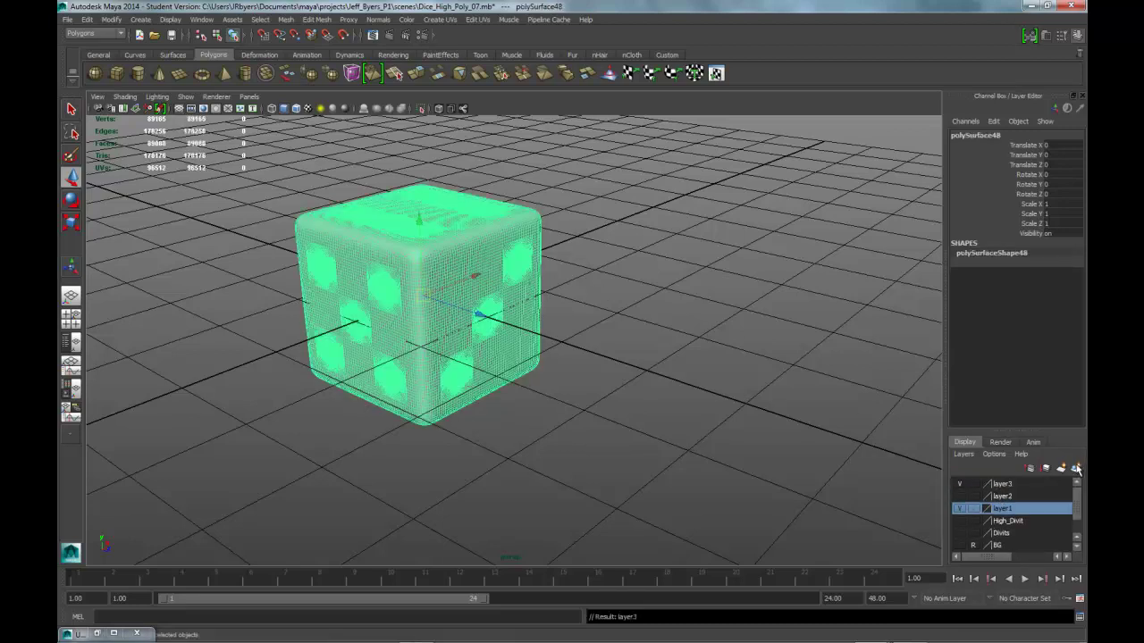
- Hide the high-poly die's layer, show layer2, and select the low-poly die
click(960, 485)
click(960, 496)
click(536, 254)
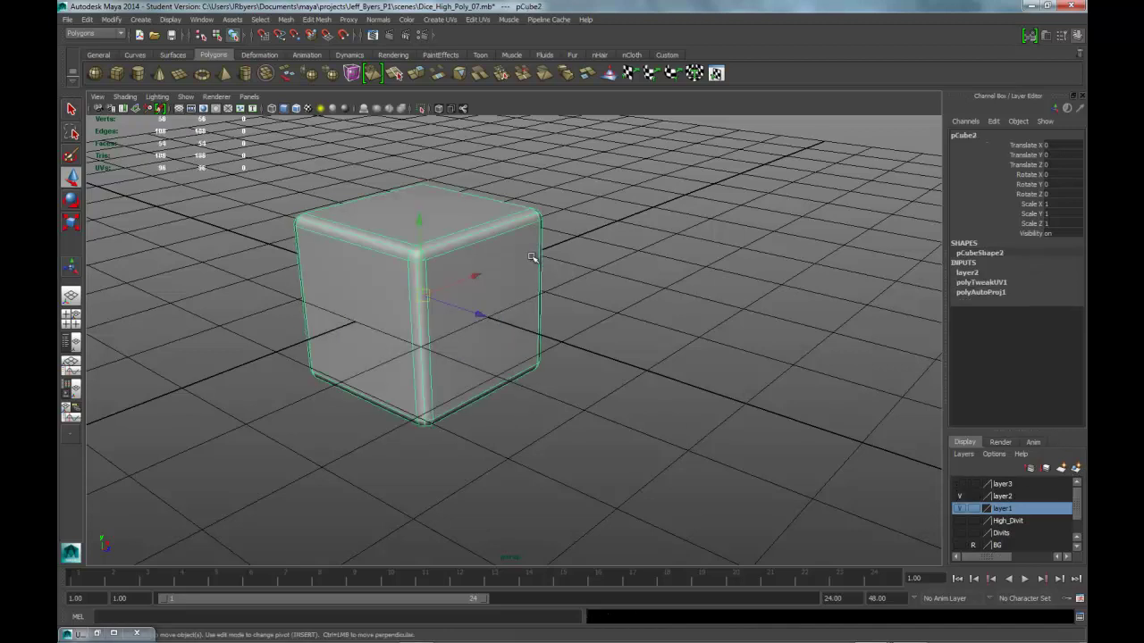
- Restore the UV Texture Editor and place its window so the low-poly die stays partly in view
click(113, 634)
scroll(589, 310, down, 5)
drag(374, 10, 568, 97)
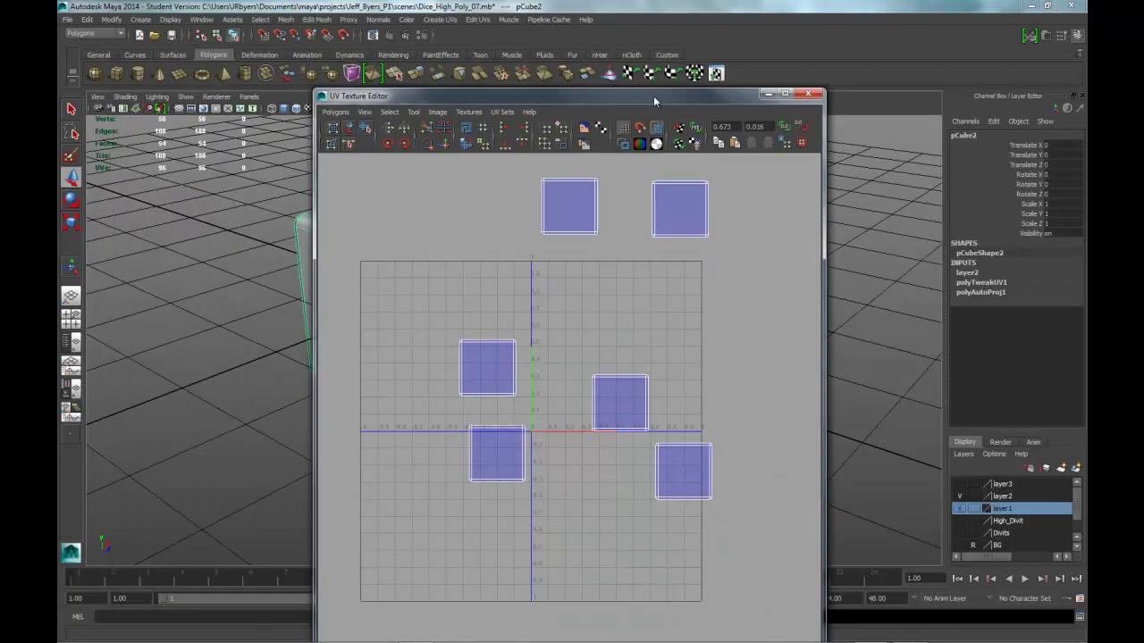
drag(655, 101, 947, 1)
drag(708, 5, 720, 164)
- Identify the shell of the die's left front face and move it against the left side of the shell inside the UV square
right_click(354, 303)
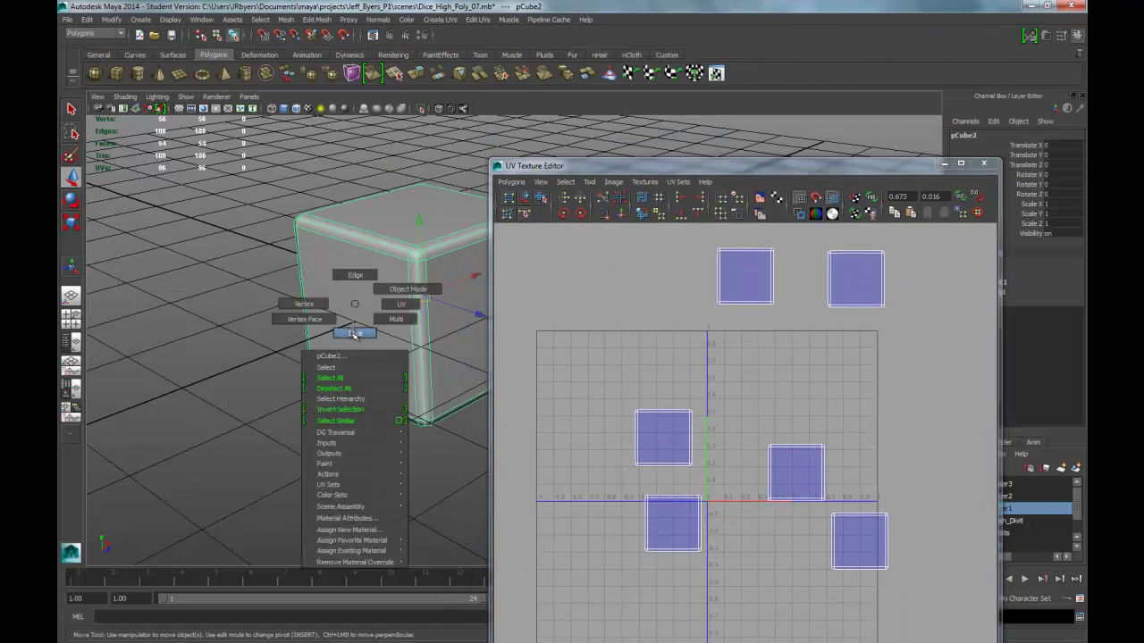
click(356, 332)
click(393, 349)
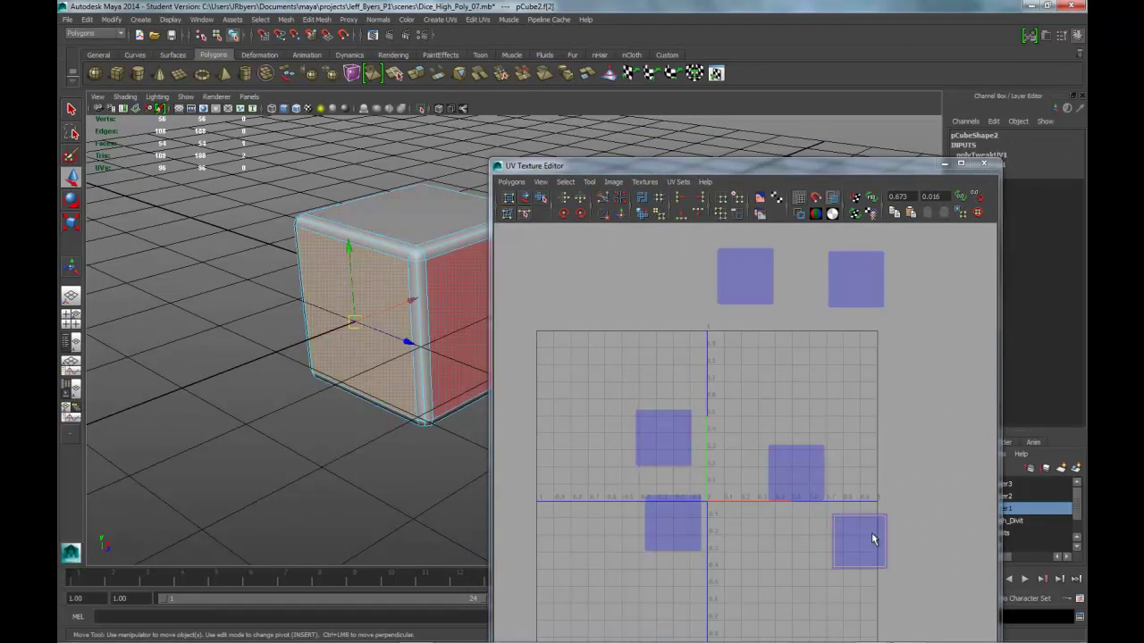
alt+drag(394, 411, 331, 420)
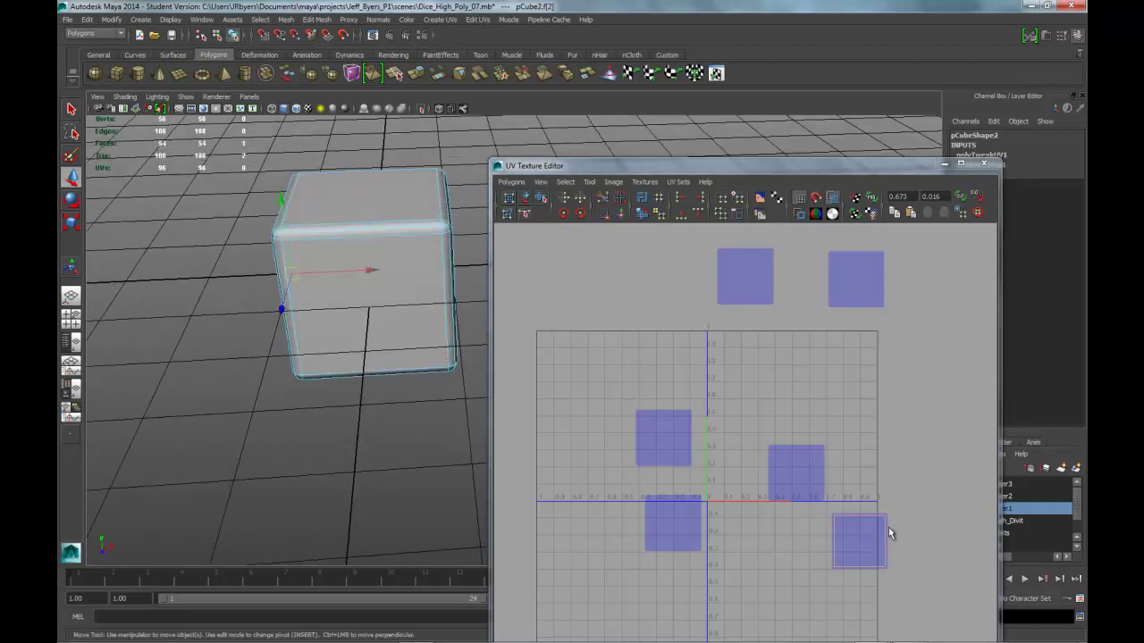
right_drag(881, 519, 921, 520)
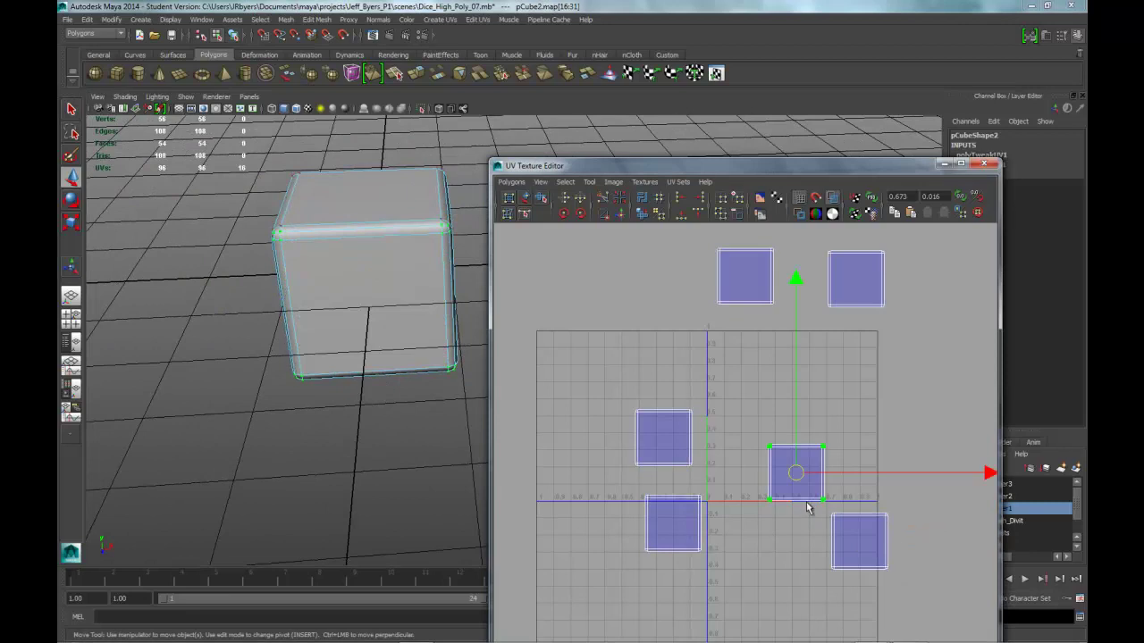
click(860, 539)
drag(860, 539, 737, 473)
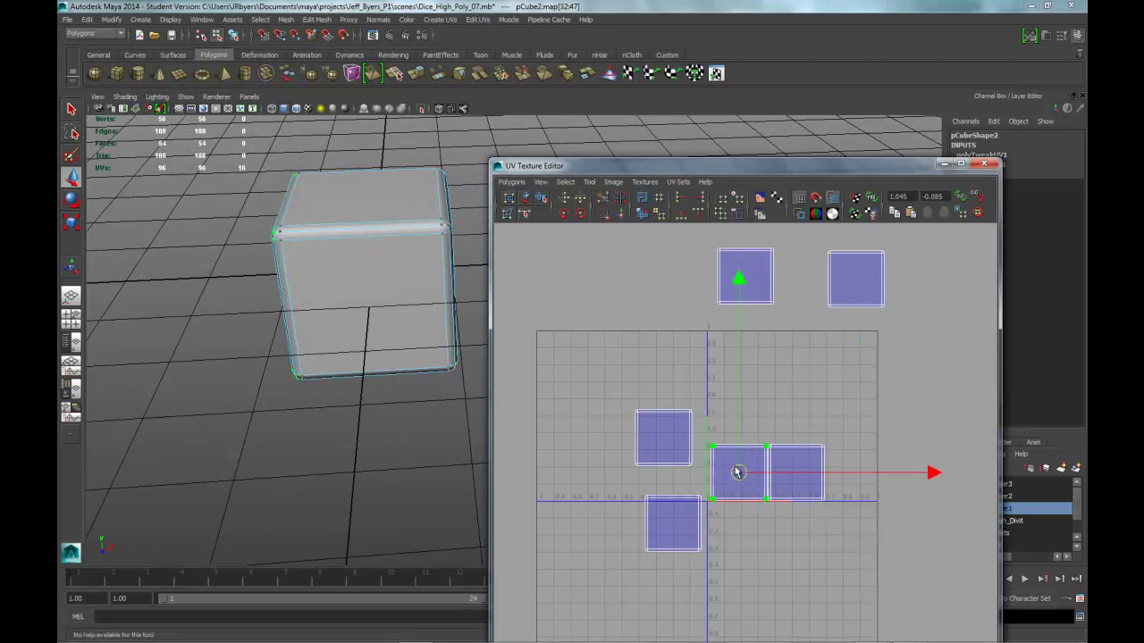
- Identify the lower-left shell's face on the die and move that shell above the UV square's upper-left corner
click(677, 518)
right_drag(677, 517, 678, 543)
mouse_move(376, 420)
alt+mouse_down()
mouse_move(420, 370)
mouse_move(386, 408)
alt+mouse_up()
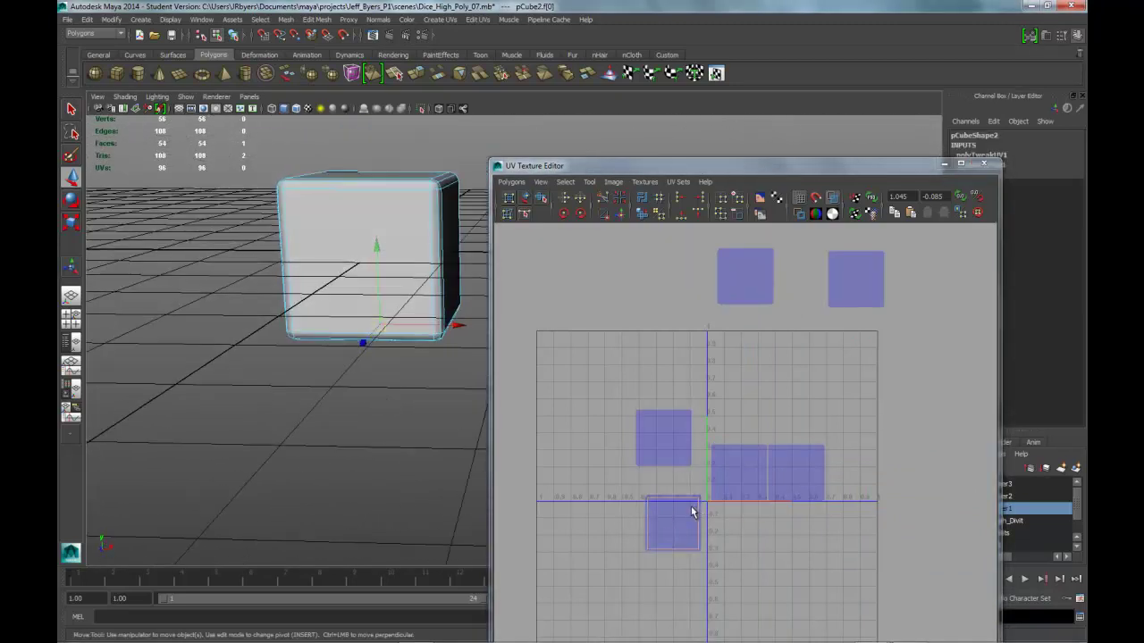
right_drag(690, 508, 733, 509)
drag(706, 579, 704, 575)
drag(675, 523, 663, 276)
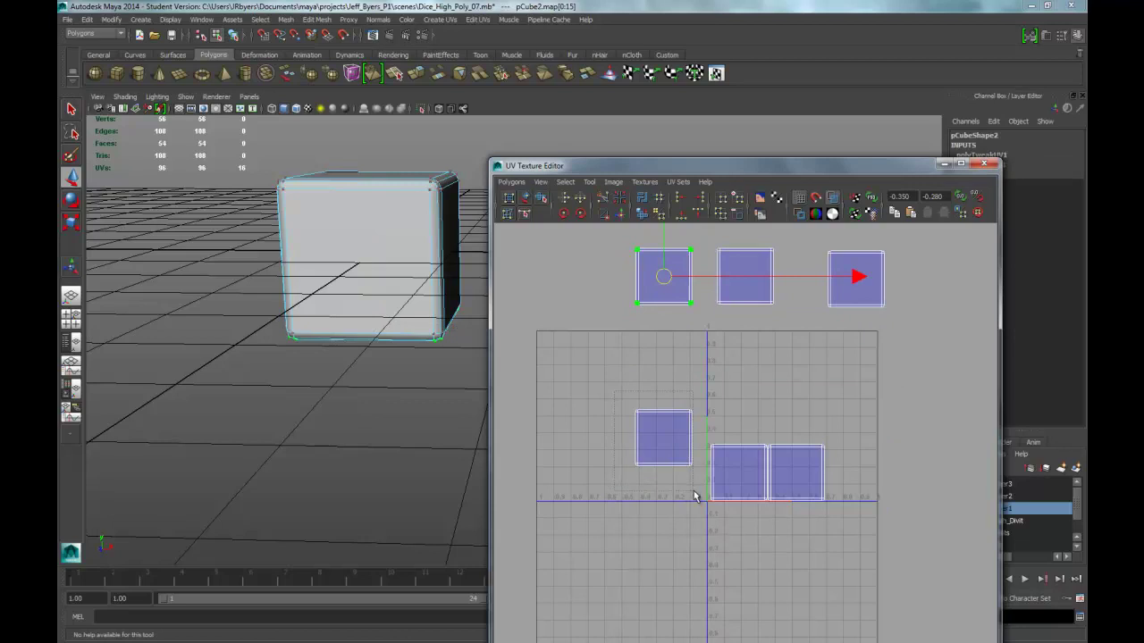
- Check the remaining left shell's face on the die and move that shell against the right end of the bottom row
drag(696, 497, 696, 497)
alt+drag(459, 390, 361, 377)
drag(665, 437, 854, 472)
- Move the upper-right shell into the top of the UV square and stack the upper-middle shell on the row's centre shell
drag(816, 250, 899, 301)
alt+drag(395, 256, 268, 393)
drag(853, 284, 804, 365)
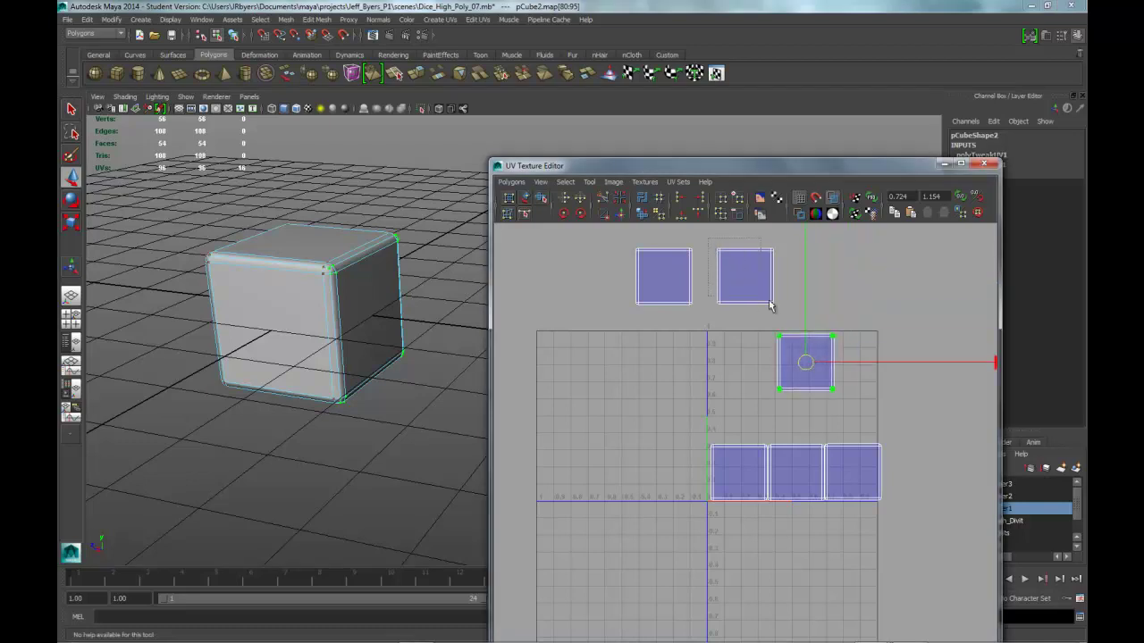
drag(774, 305, 782, 310)
alt+drag(408, 315, 489, 324)
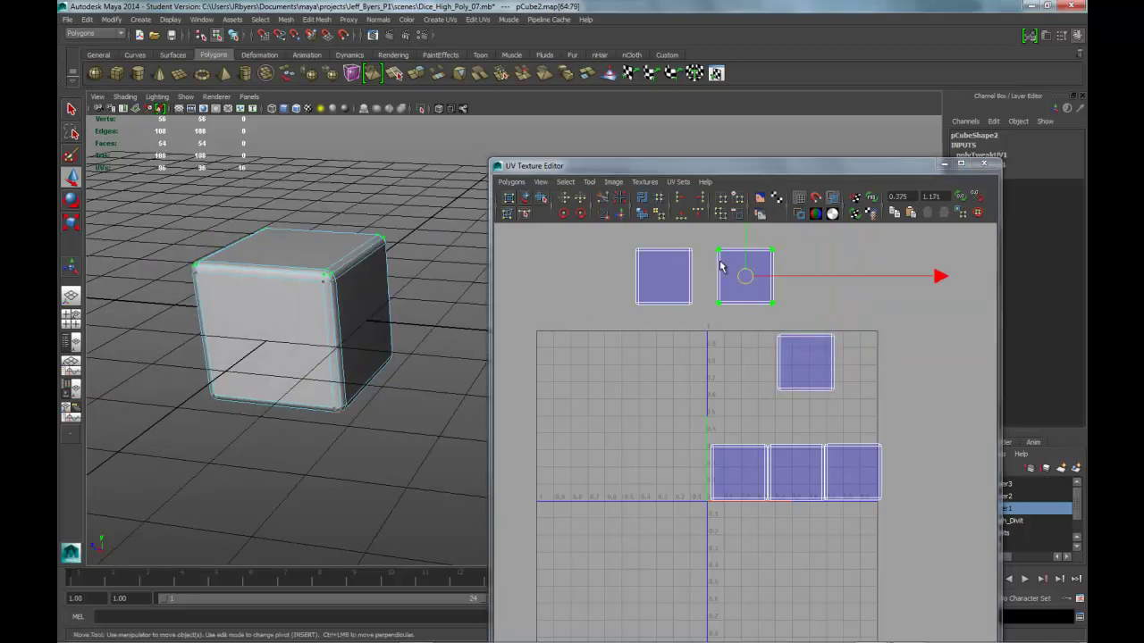
drag(747, 276, 798, 415)
- Select the whole shell at the square's top edge, align it over the centre column, and stack the last loose shell above it
click(778, 338)
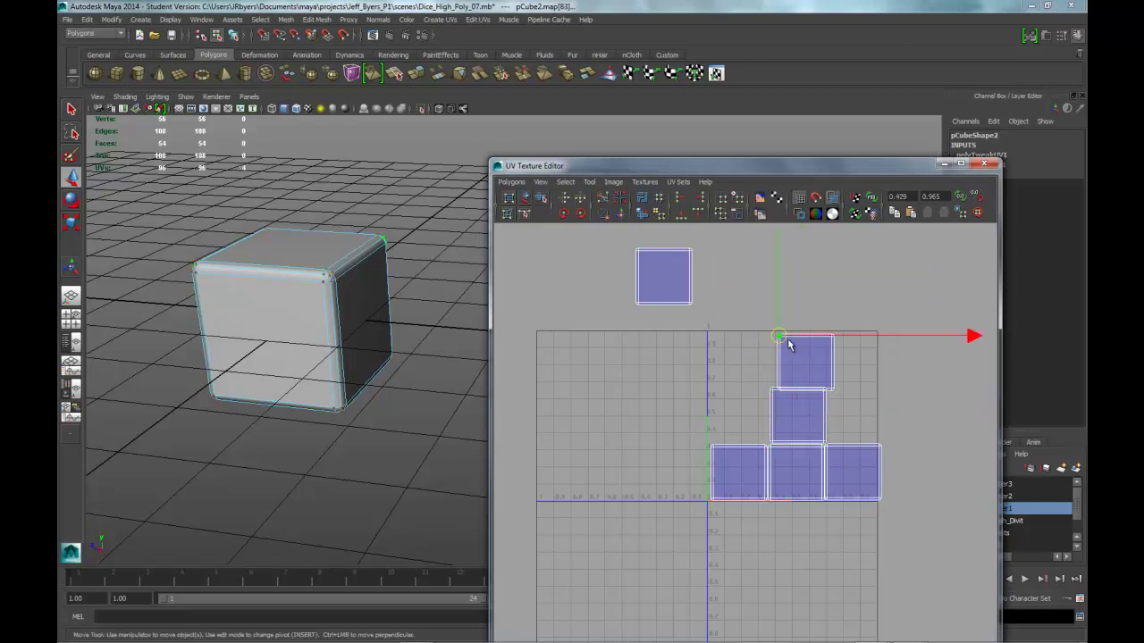
click(588, 187)
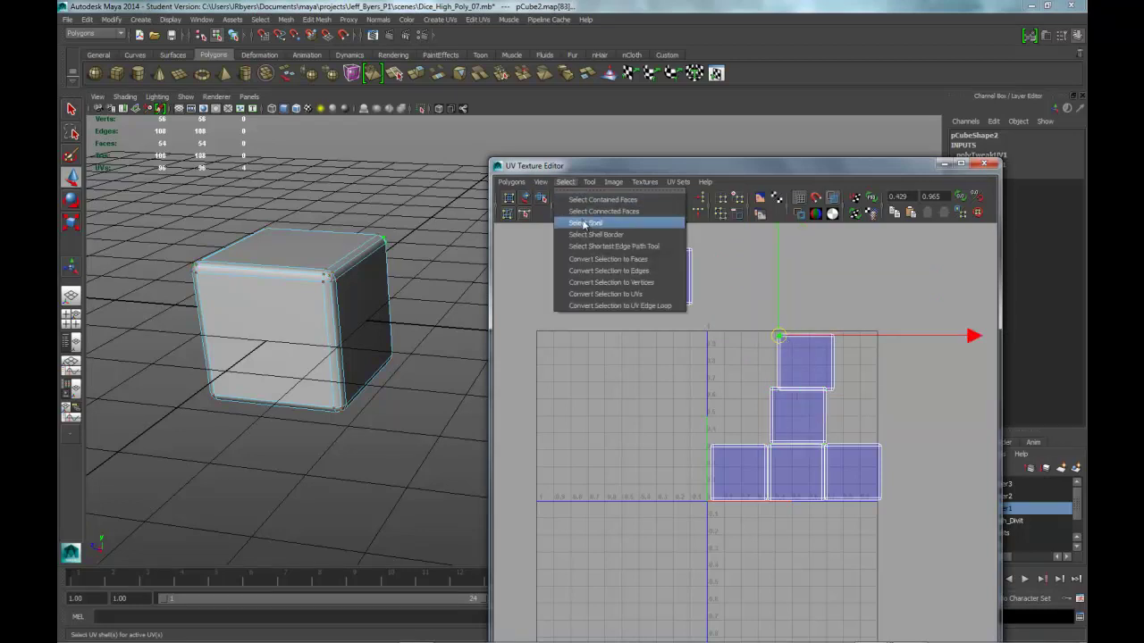
click(590, 220)
drag(807, 362, 798, 358)
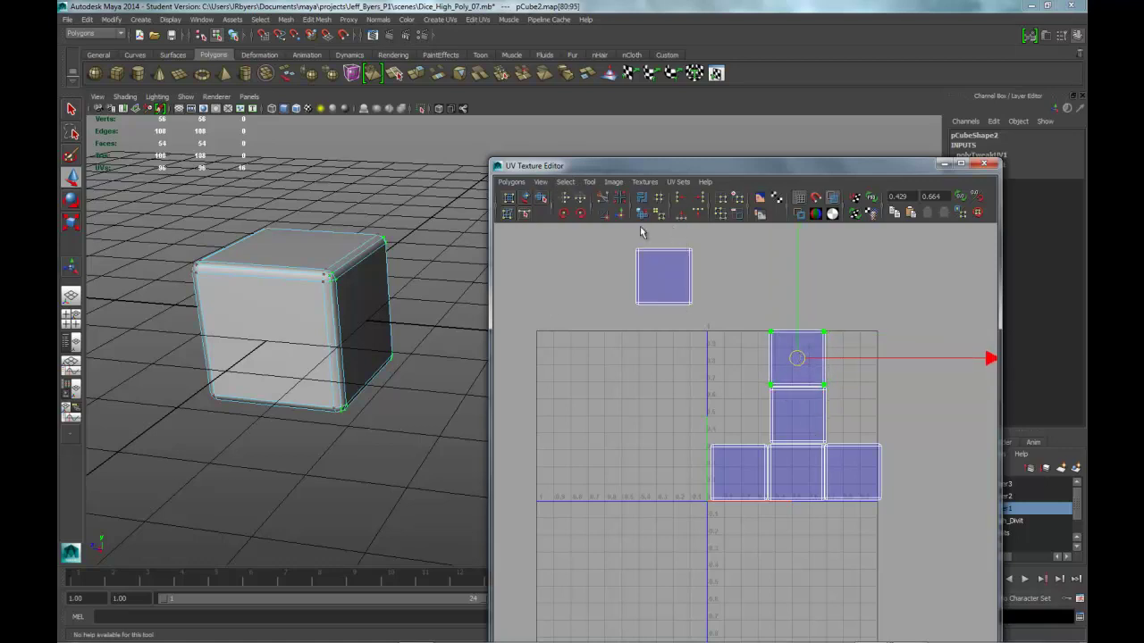
drag(636, 234, 706, 318)
drag(664, 277, 796, 302)
- Select the three border edges shared by the bottom row's left and centre shells and join them with Move and Sew UV Edges
scroll(852, 406, up, 3)
scroll(753, 378, up, 3)
alt+middle_drag(744, 487, 730, 476)
right_drag(711, 443, 707, 415)
click(631, 396)
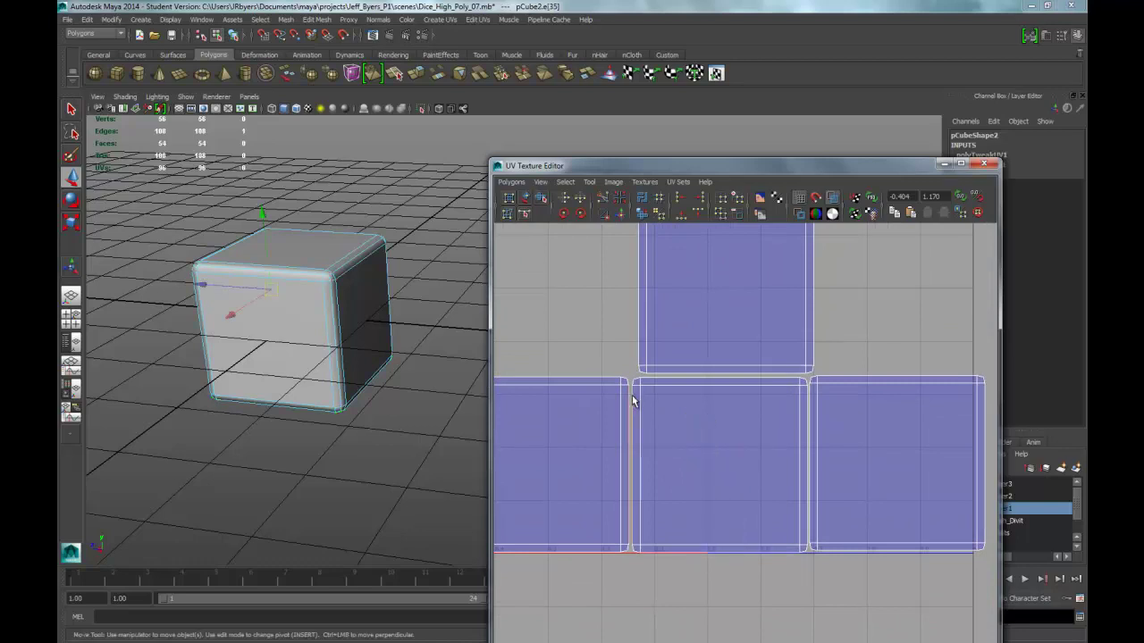
scroll(648, 410, up, 2)
alt+middle_drag(653, 414, 805, 472)
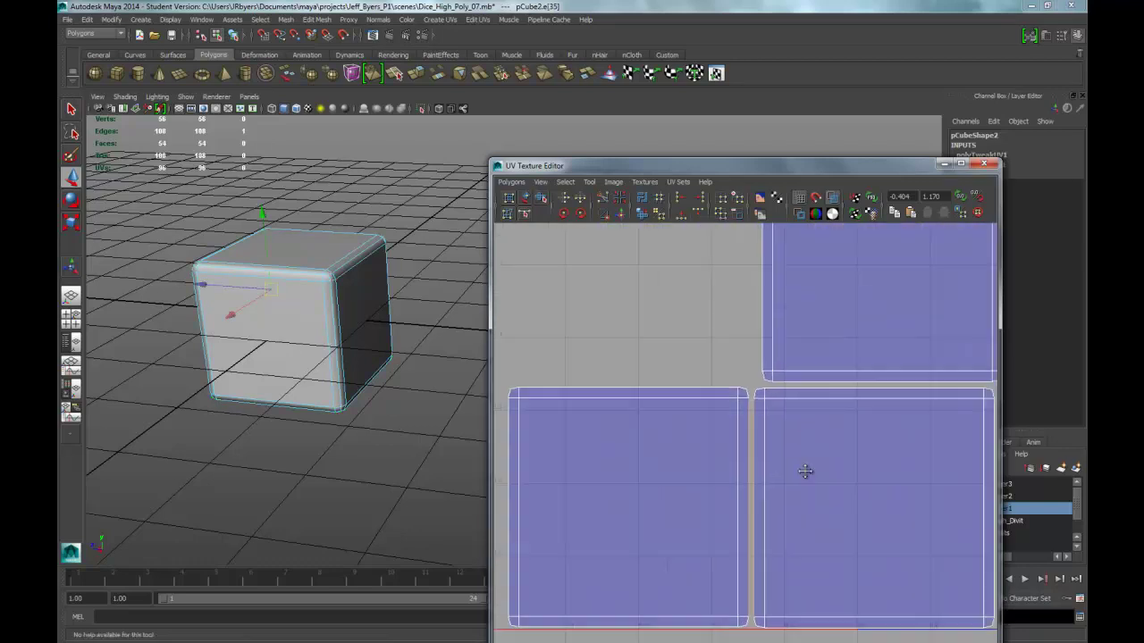
scroll(792, 423, up, 3)
shift+click(759, 326)
alt+middle_drag(780, 425, 742, 360)
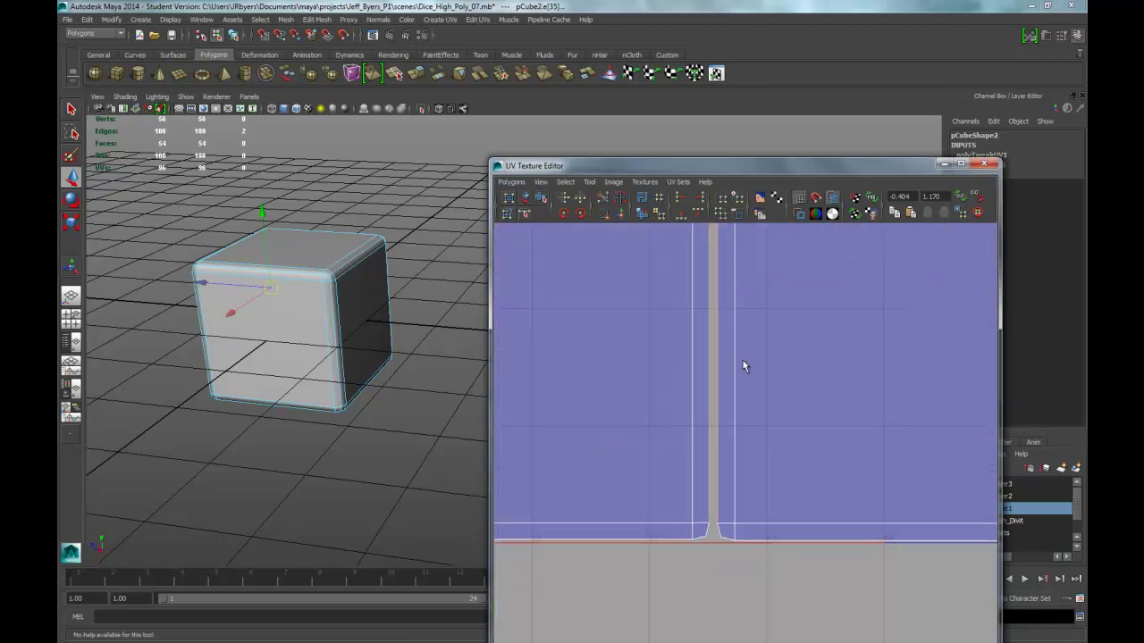
shift+click(720, 535)
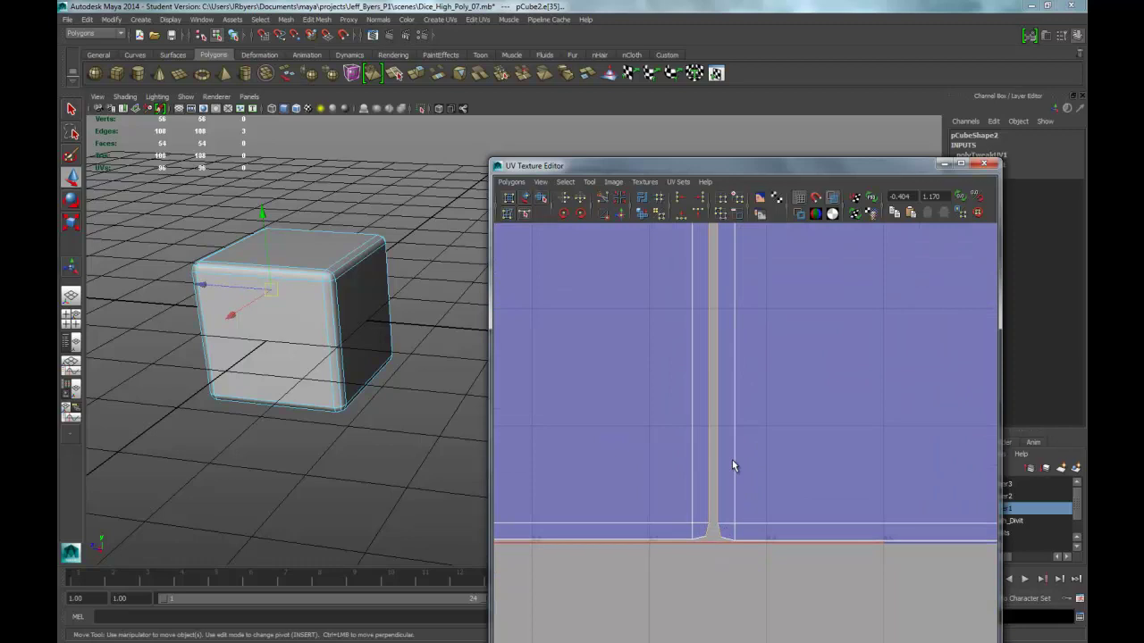
scroll(732, 460, down, 1)
alt+middle_drag(732, 252, 729, 381)
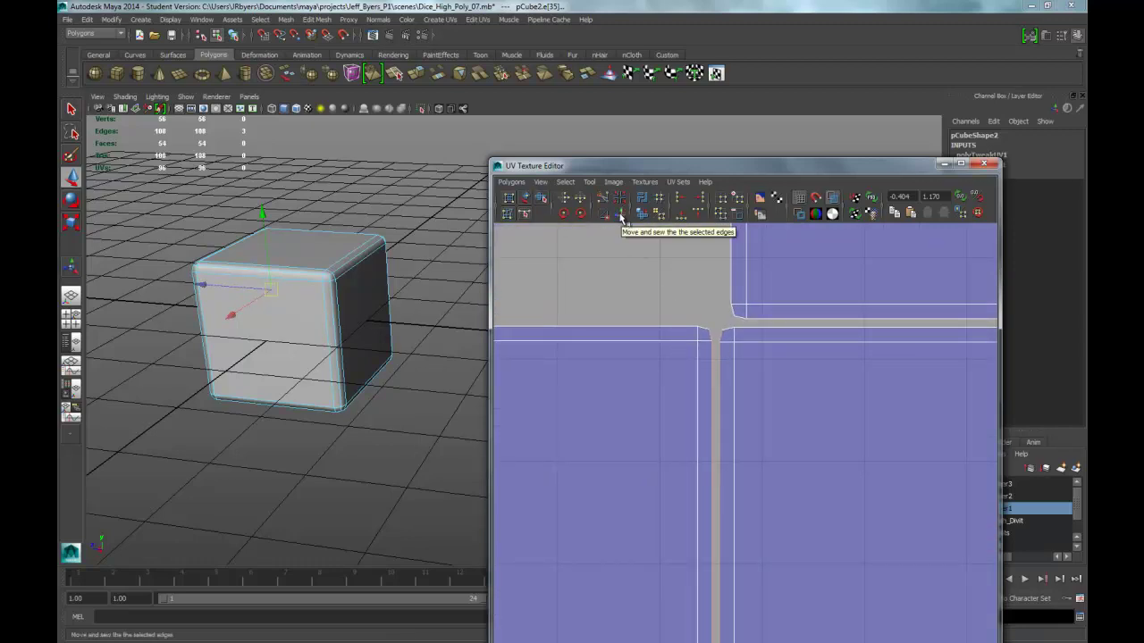
click(512, 183)
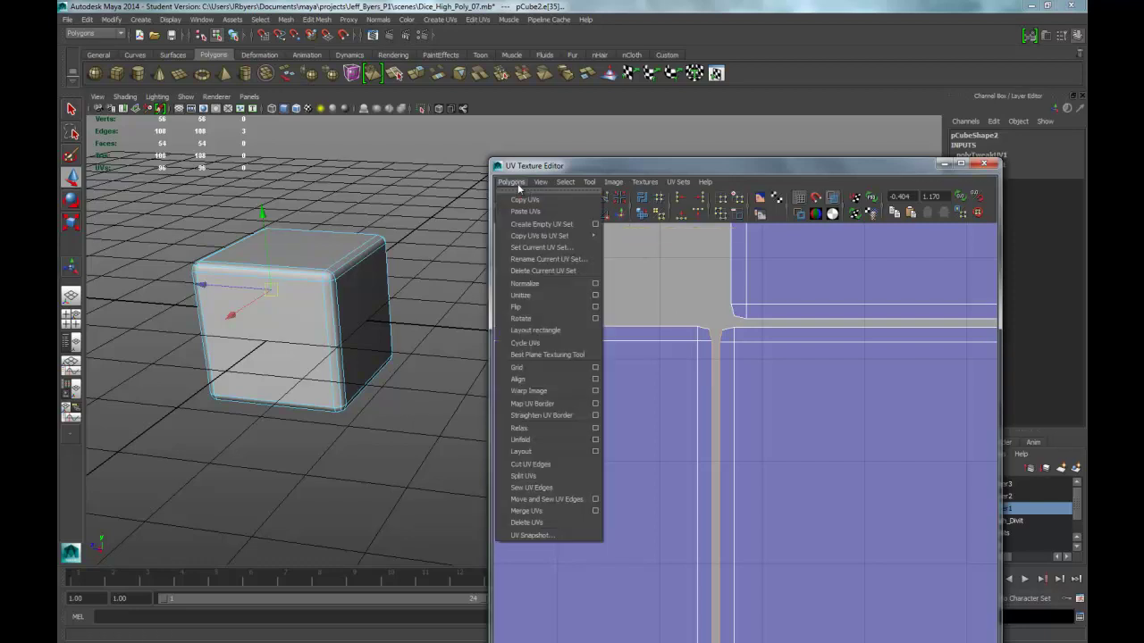
click(561, 498)
- Move and sew the three shared border edges between the bottom row's centre and right shells
alt+middle_drag(817, 431, 645, 445)
scroll(705, 425, down, 2)
alt+middle_drag(748, 420, 640, 394)
alt+right_drag(641, 400, 704, 385)
alt+middle_drag(725, 314, 707, 410)
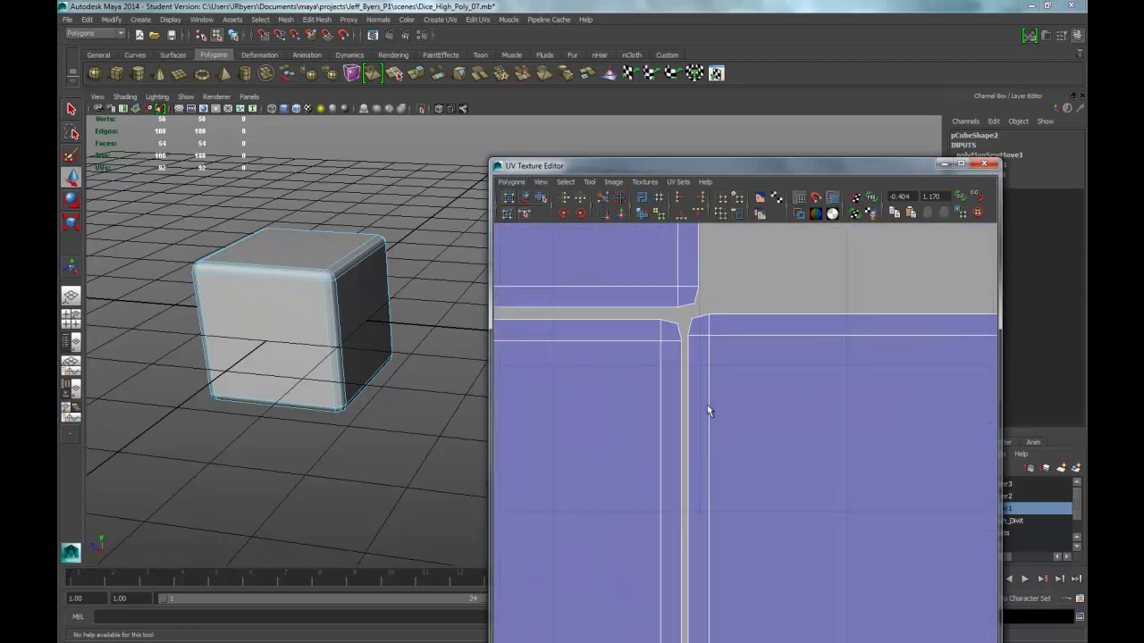
click(681, 333)
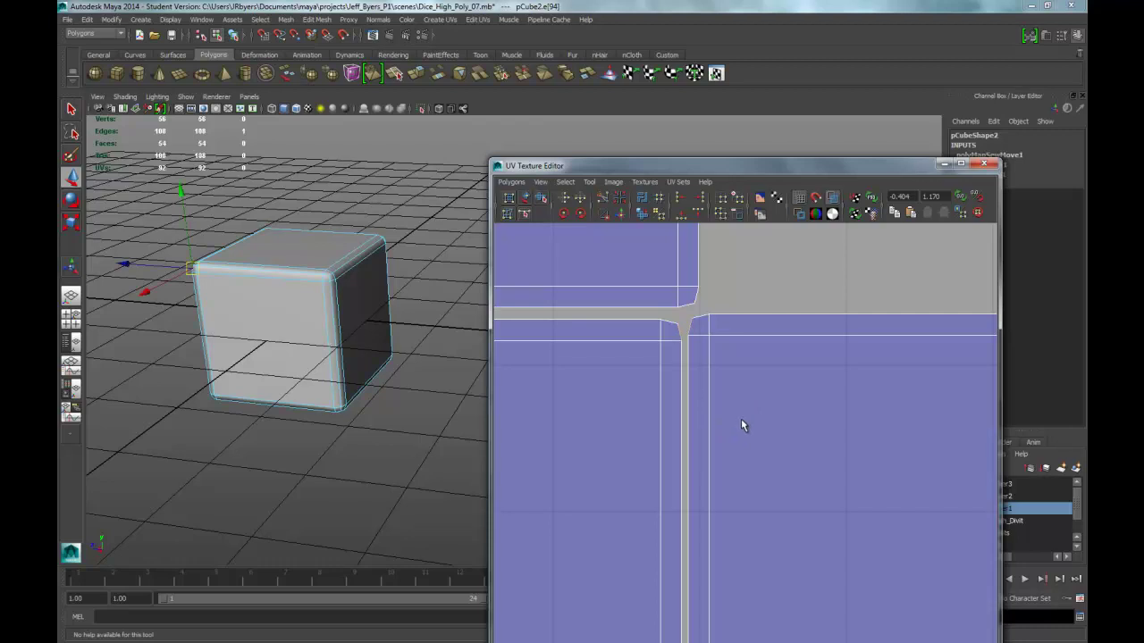
alt+middle_drag(744, 411, 735, 244)
alt+middle_drag(730, 454, 751, 352)
shift+click(692, 506)
shift+click(706, 517)
key(g)
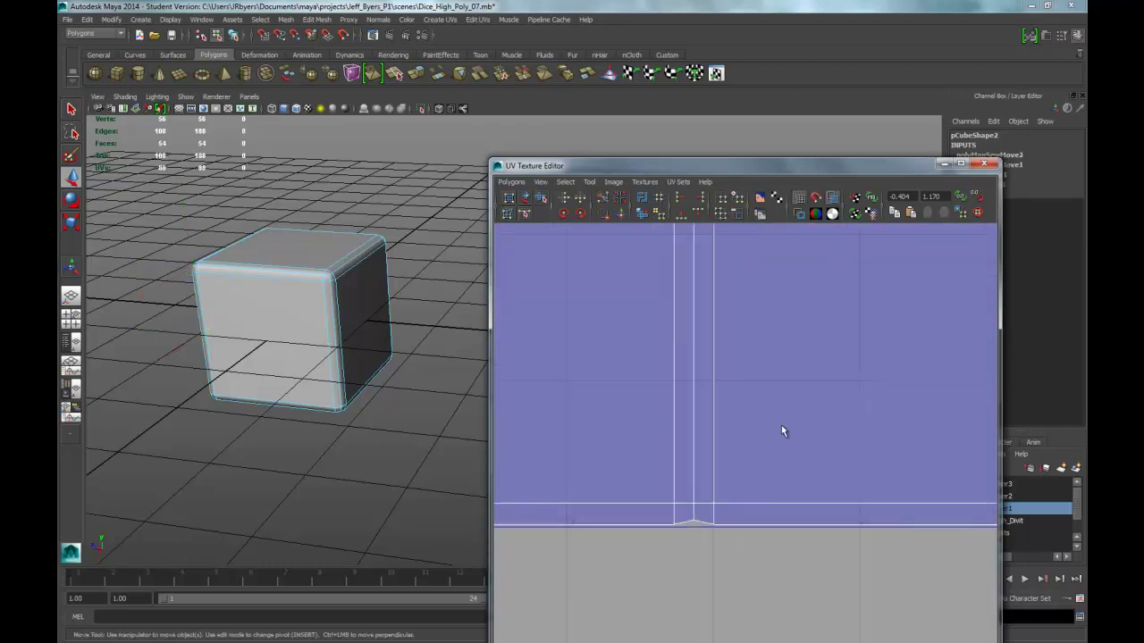
- Move and sew the three shared border edges joining the lowest column shell to the row's centre shell
scroll(778, 408, down, 4)
alt+middle_drag(721, 339, 778, 551)
scroll(712, 479, up, 3)
alt+middle_drag(713, 484, 808, 487)
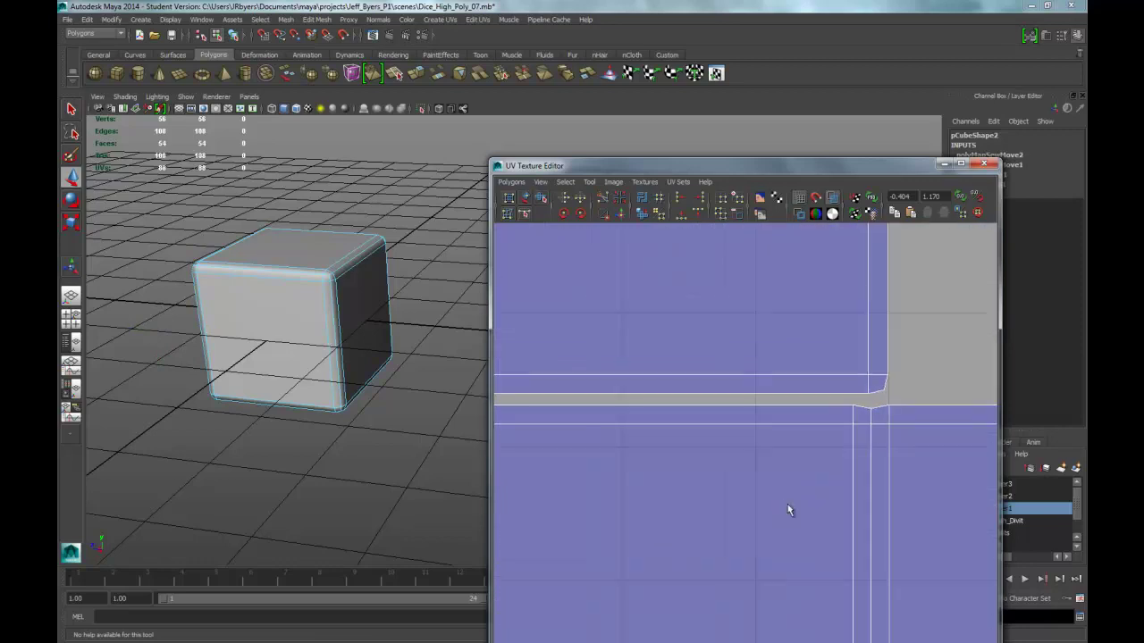
click(817, 403)
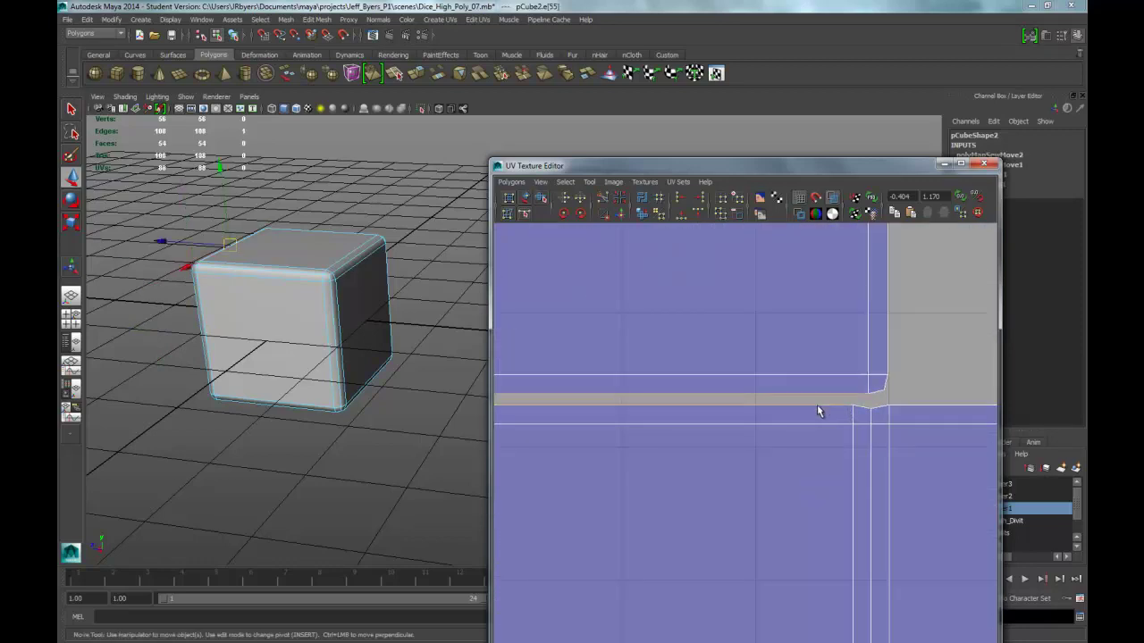
shift+click(862, 412)
alt+middle_drag(675, 423, 960, 445)
shift+click(732, 430)
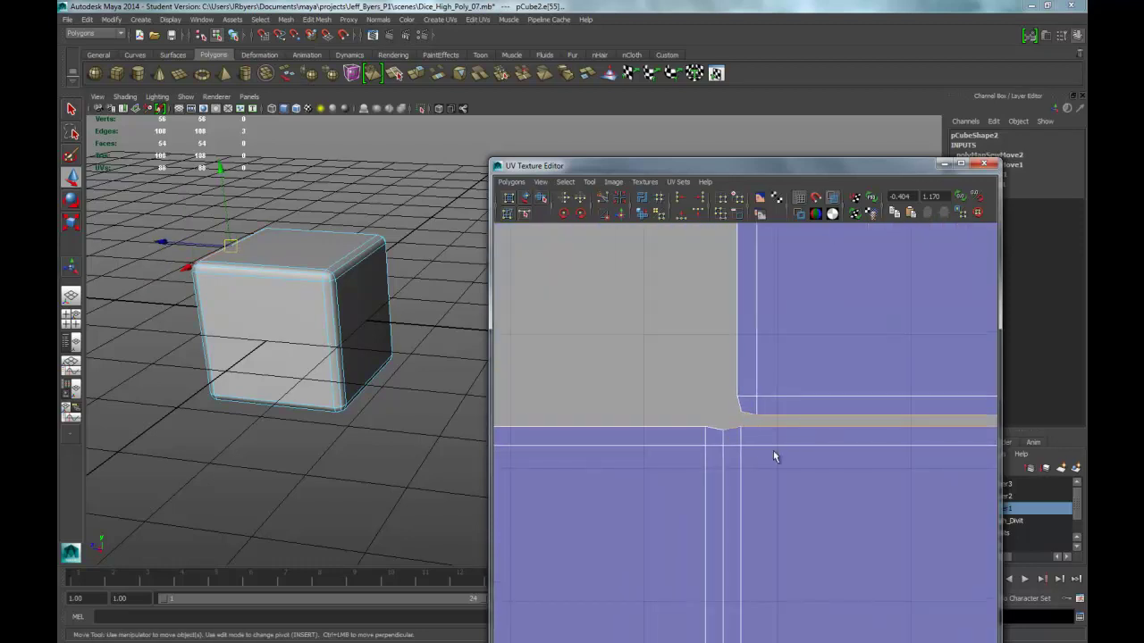
key(g)
- Select the column's next border edges to check which sides the neighbouring shells share
alt+middle_drag(852, 369, 776, 611)
alt+middle_drag(743, 322, 663, 458)
click(580, 376)
scroll(838, 440, down, 1)
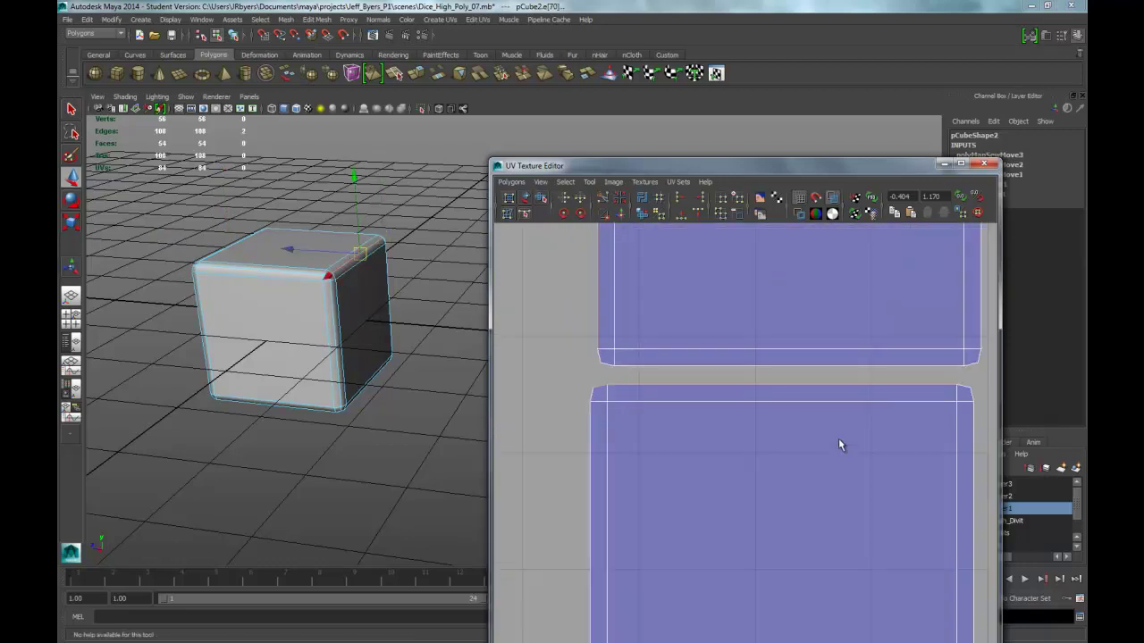
shift+click(959, 399)
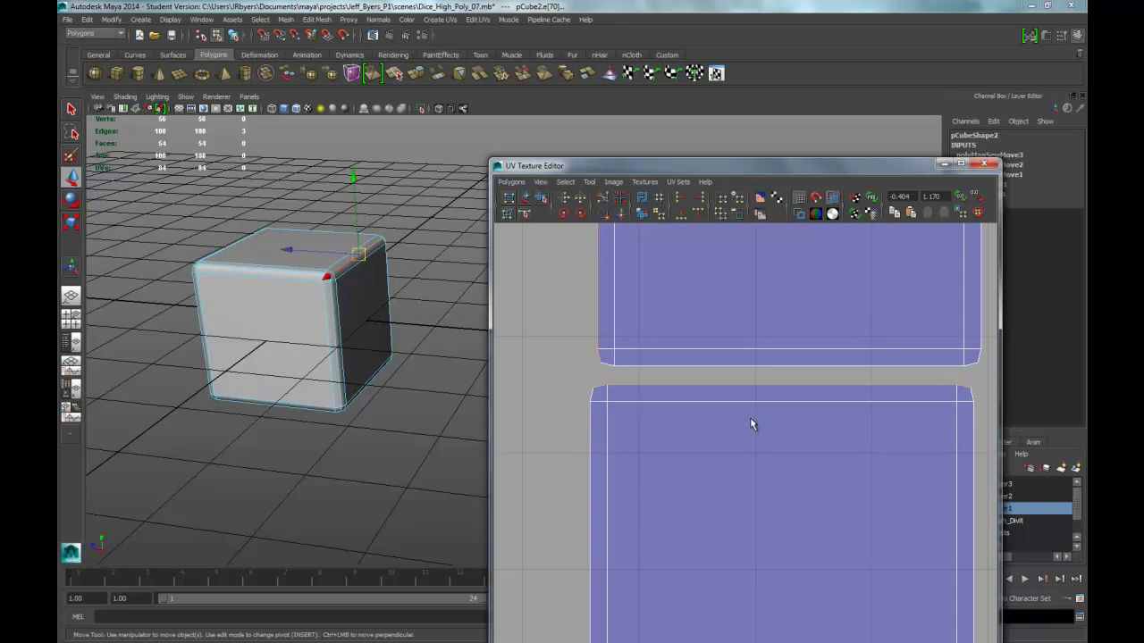
- Select the entire UV shell just below the column's topmost shell and rotate it so its shared edge faces the shell beneath
scroll(751, 418, down, 3)
alt+middle_drag(764, 406, 692, 451)
right_drag(796, 327, 784, 354)
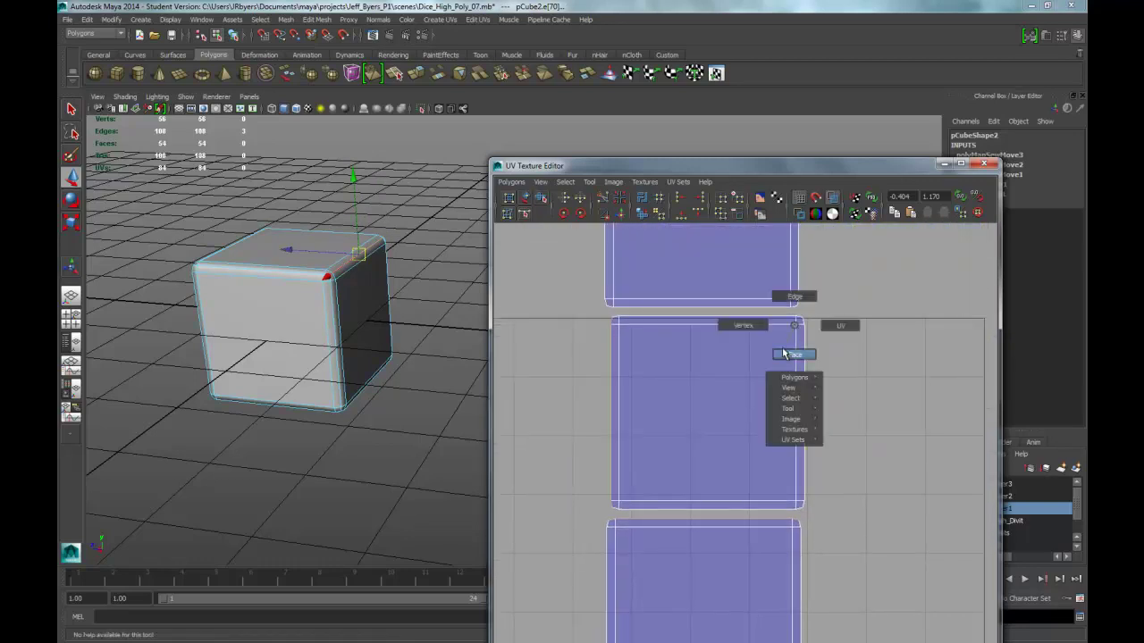
right_drag(835, 327, 835, 327)
click(798, 321)
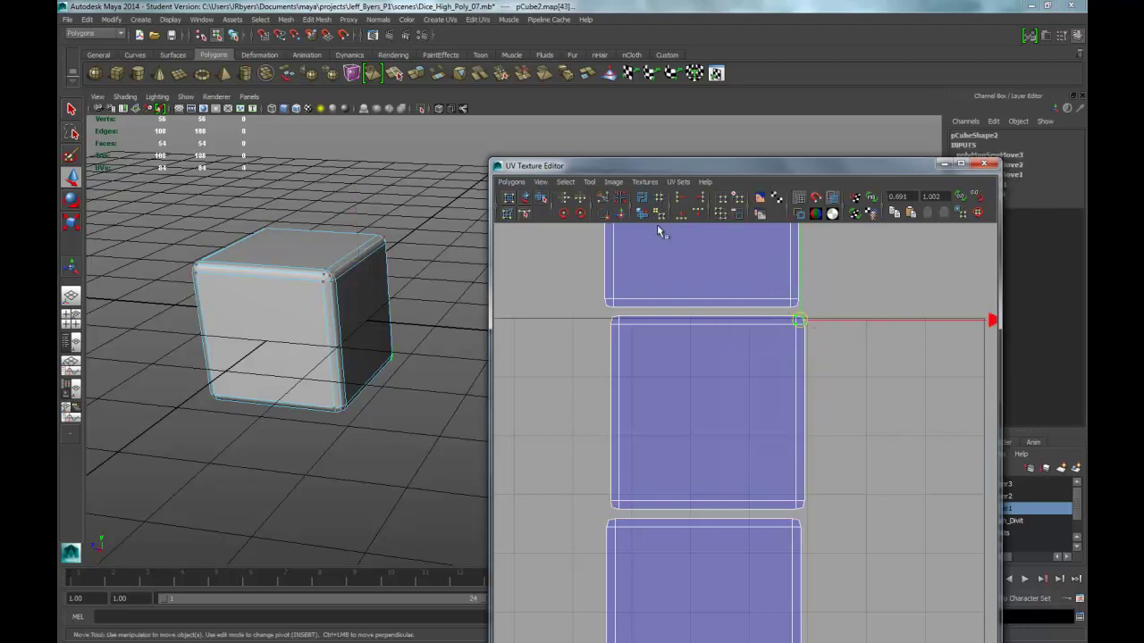
click(565, 182)
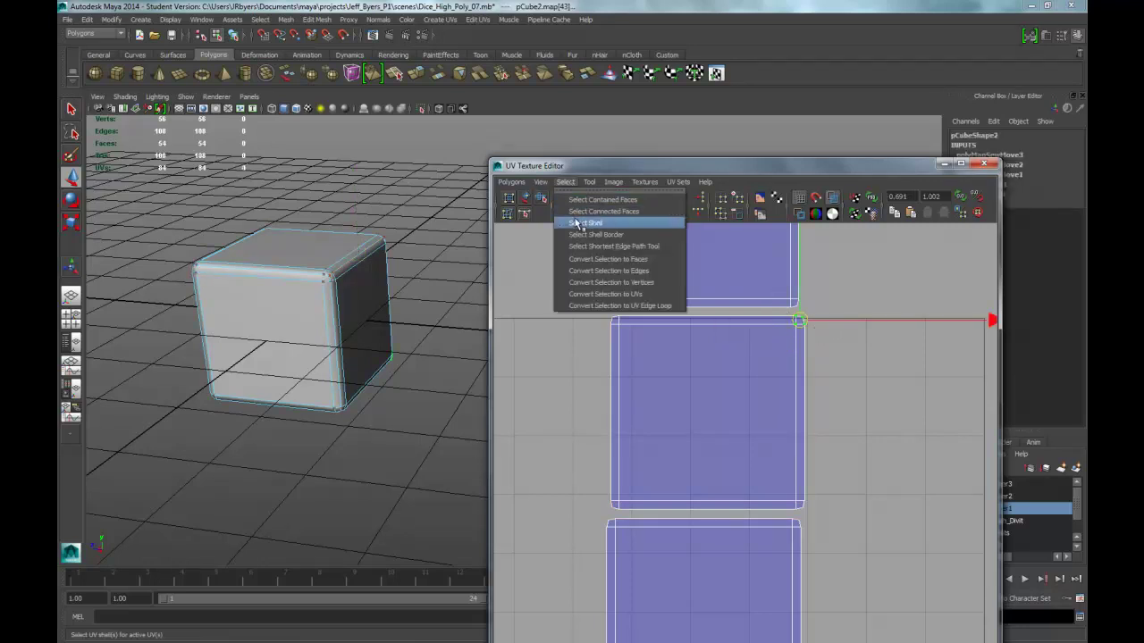
click(571, 225)
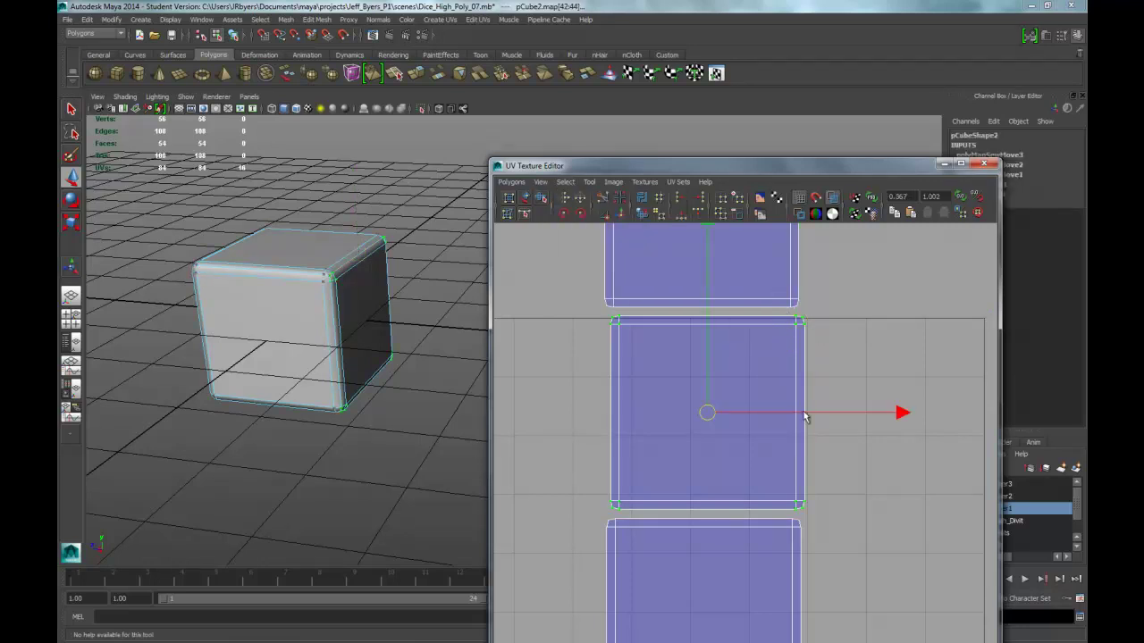
click(564, 215)
click(564, 215)
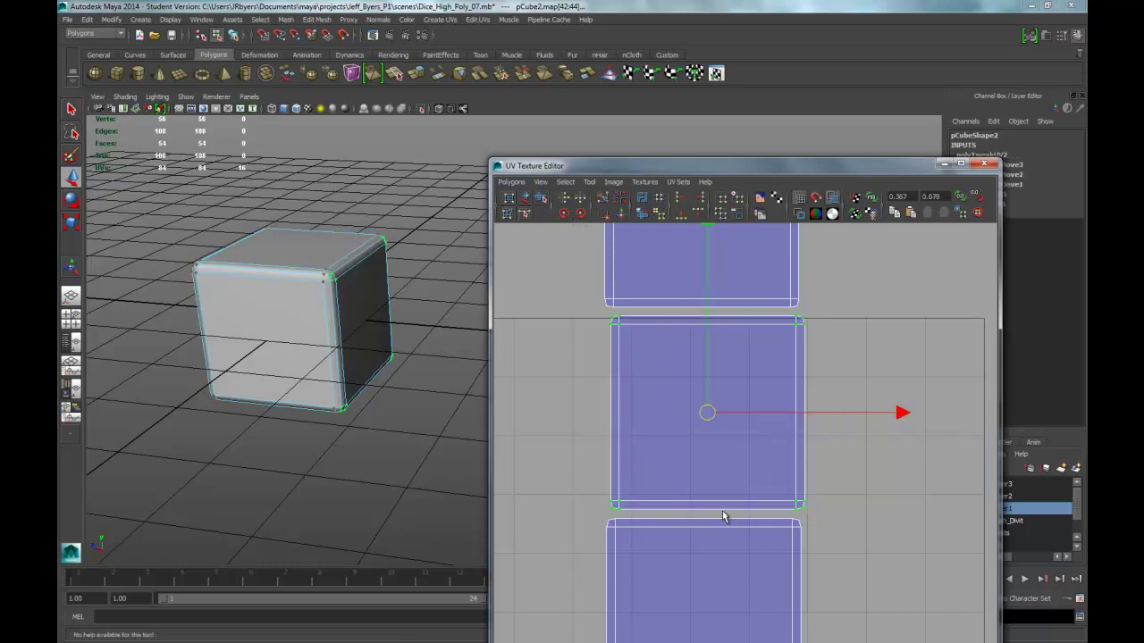
- Move and sew the three shared border edges between the rotated shell and the column shell beneath it
right_drag(722, 506, 713, 480)
scroll(726, 499, up, 5)
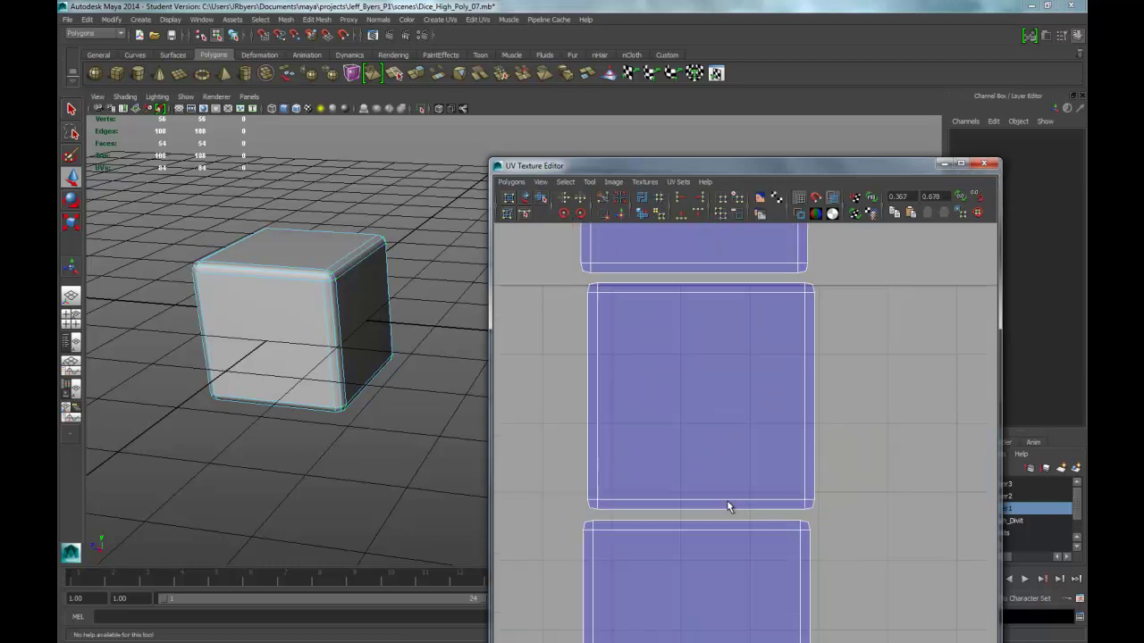
alt+middle_drag(869, 370, 907, 356)
scroll(888, 365, up, 1)
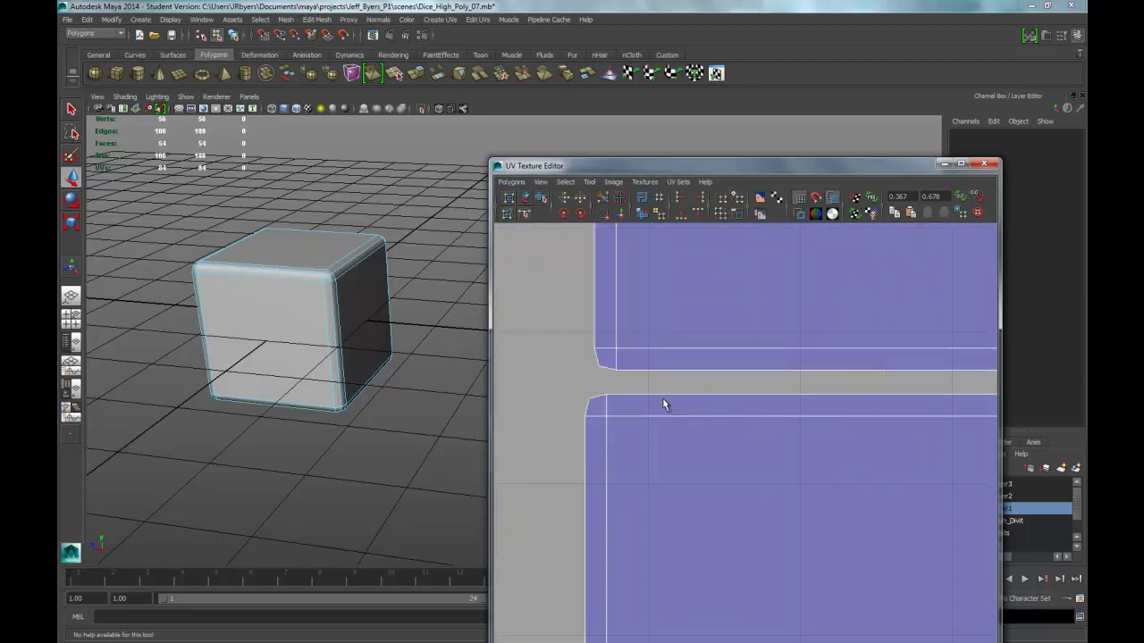
click(641, 372)
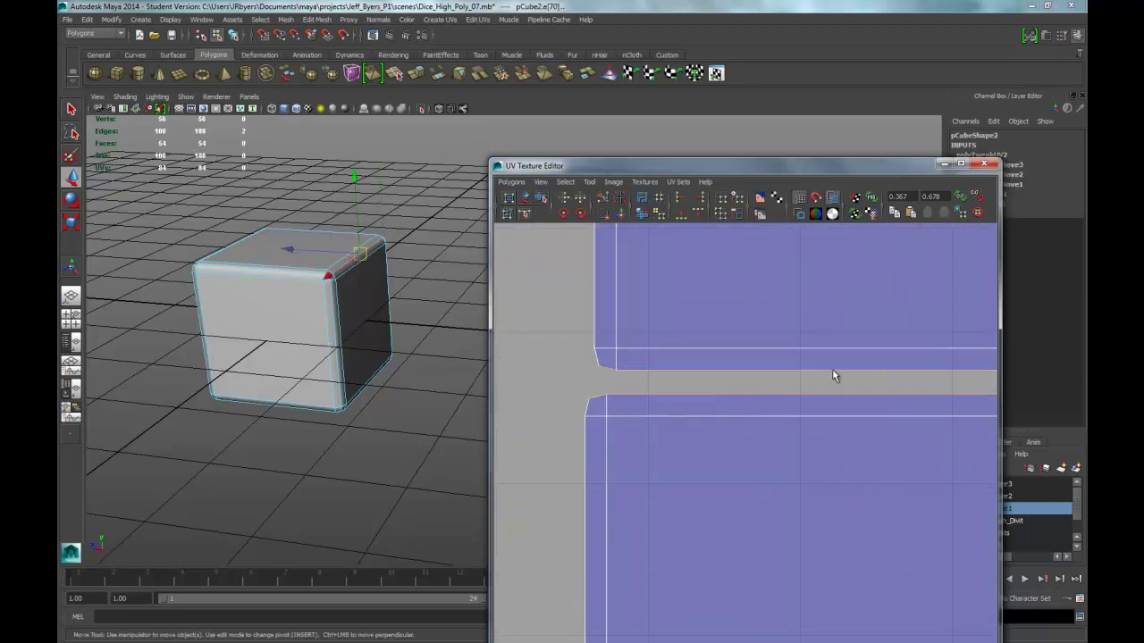
alt+middle_drag(835, 378, 629, 402)
shift+click(876, 400)
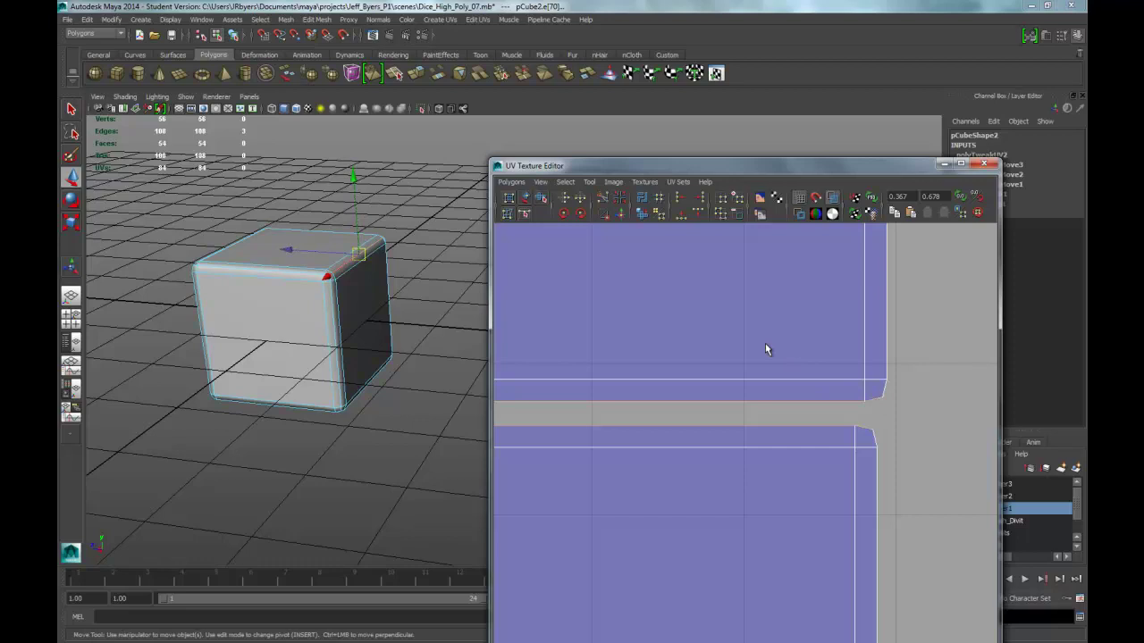
click(621, 212)
- Move and sew the three shared border edges connecting the topmost shell to the rest of the column
alt+middle_drag(800, 354, 834, 509)
scroll(694, 411, down, 2)
alt+middle_drag(694, 412, 772, 527)
scroll(702, 490, up, 1)
alt+middle_drag(701, 491, 759, 542)
click(615, 378)
shift+click(706, 376)
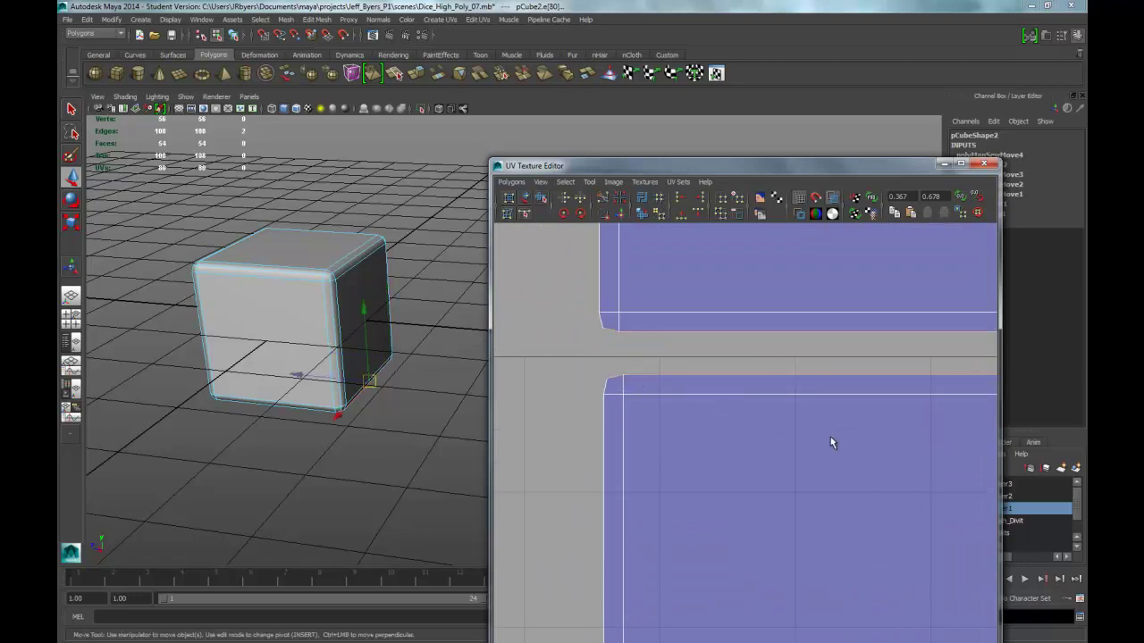
alt+middle_drag(838, 437, 682, 439)
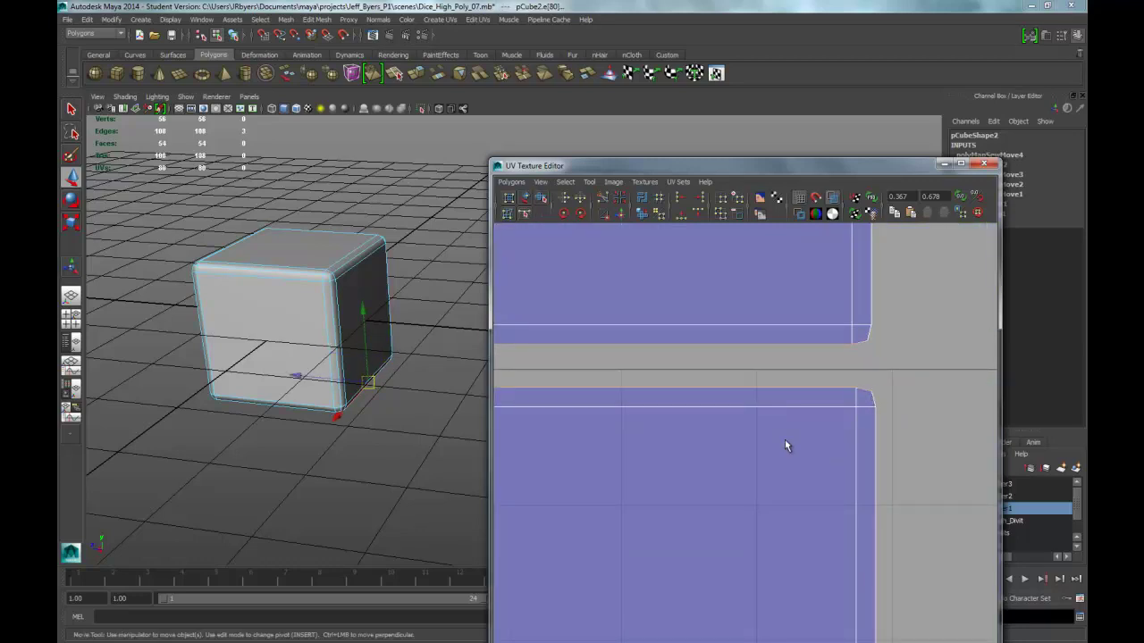
scroll(783, 438, down, 2)
alt+middle_drag(659, 439, 765, 473)
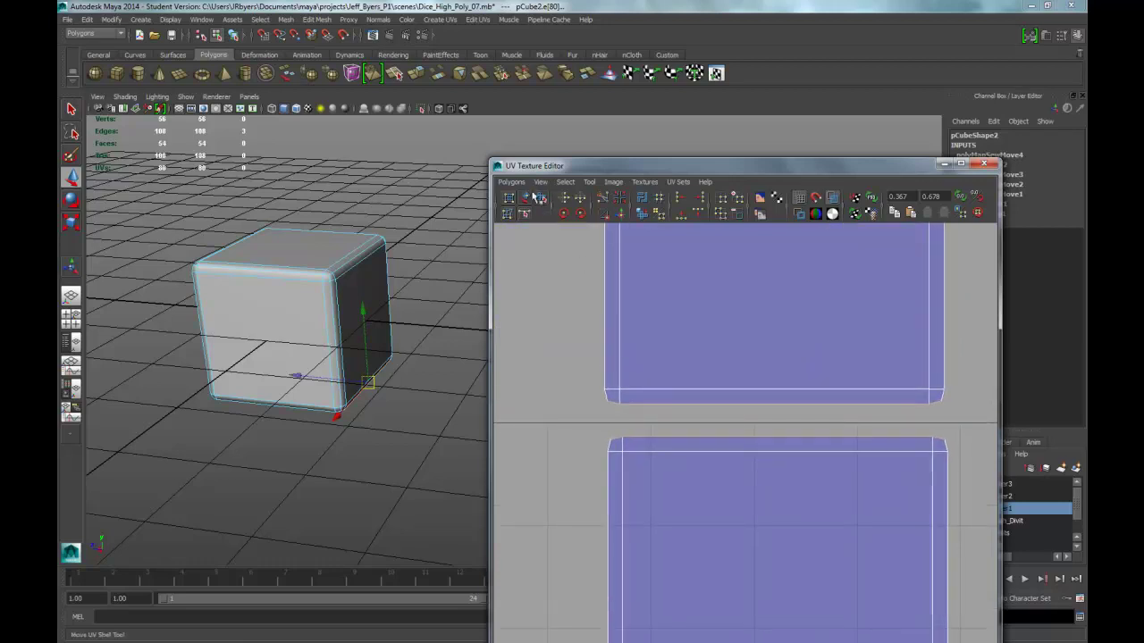
click(618, 213)
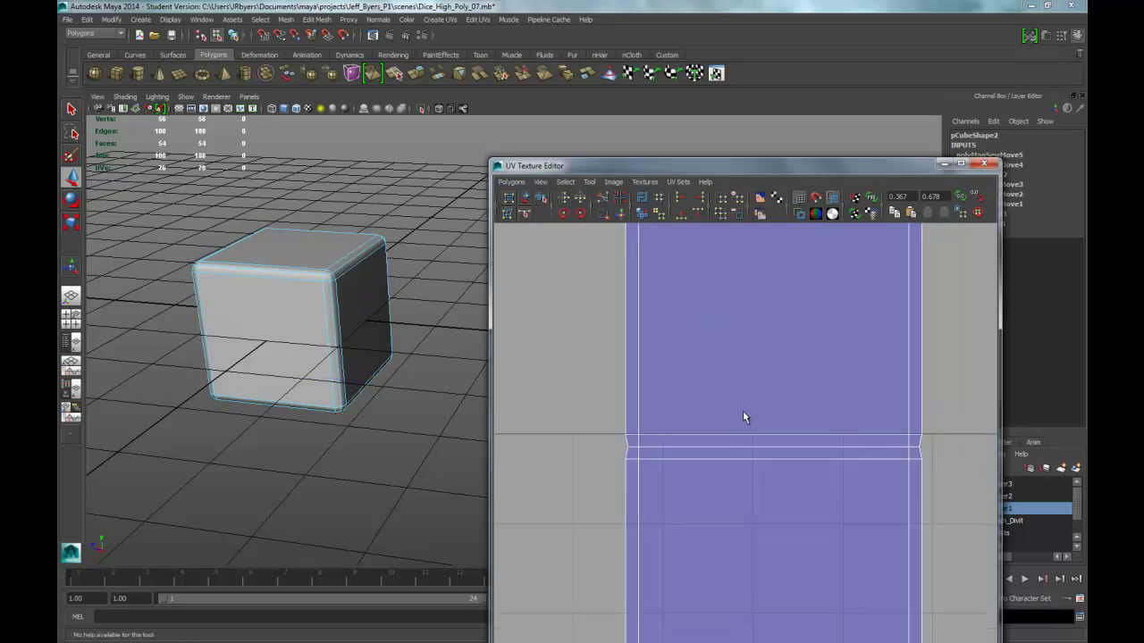
- Select all UVs of the joined layout and scale them down uniformly
scroll(742, 417, down, 6)
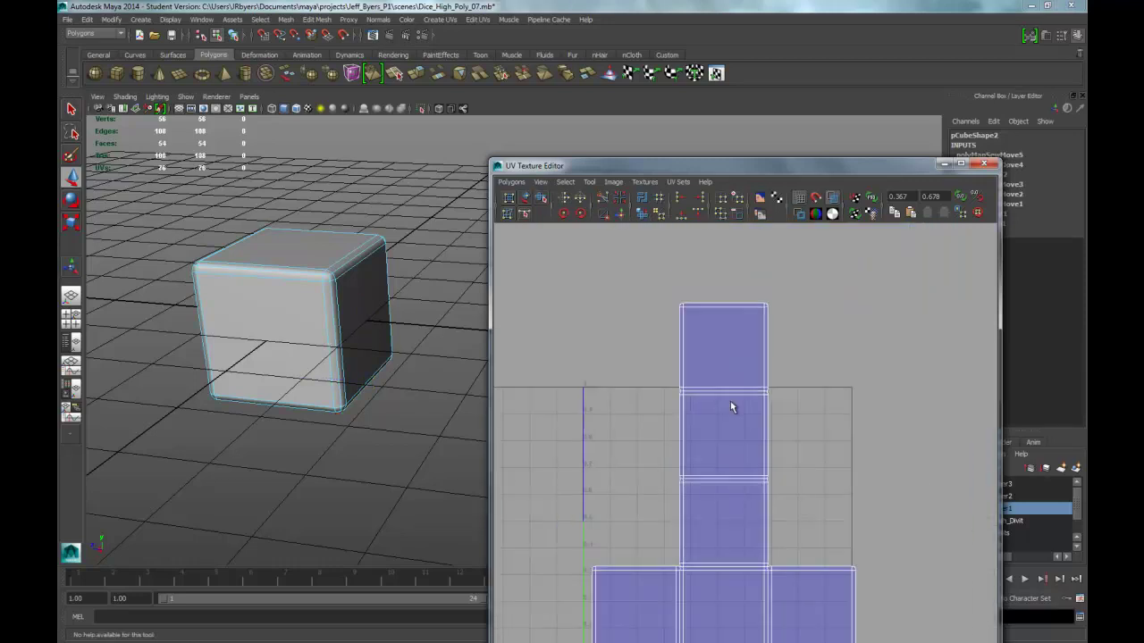
mouse_move(743, 432)
alt+middle_down()
mouse_move(727, 335)
mouse_move(733, 412)
alt+middle_up()
scroll(730, 349, down, 2)
right_click(721, 349)
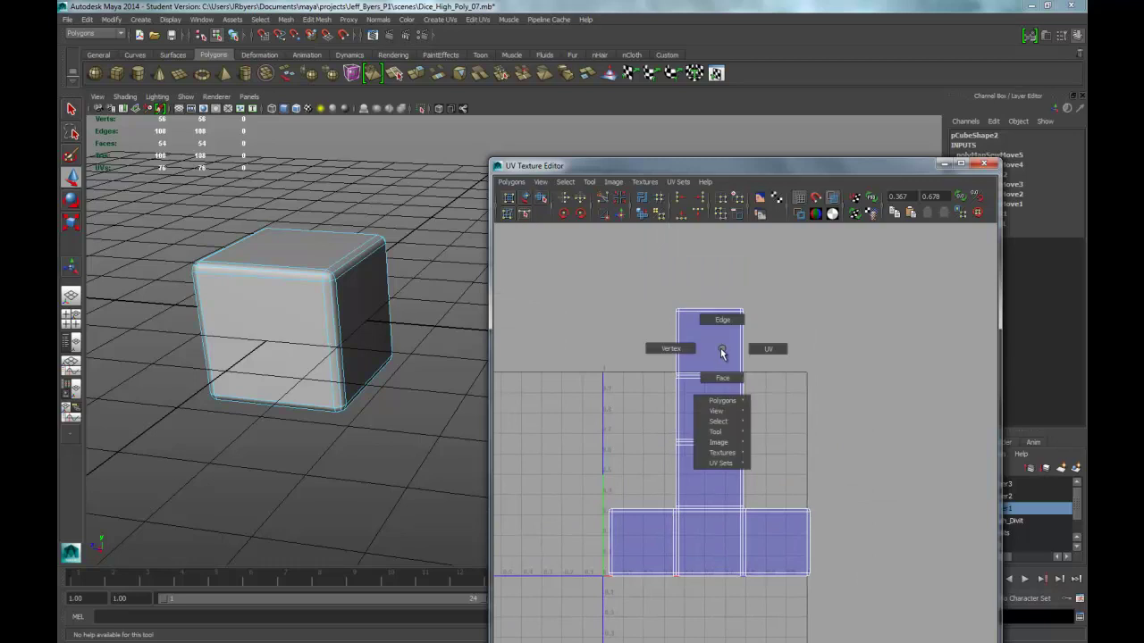
right_drag(721, 349, 777, 352)
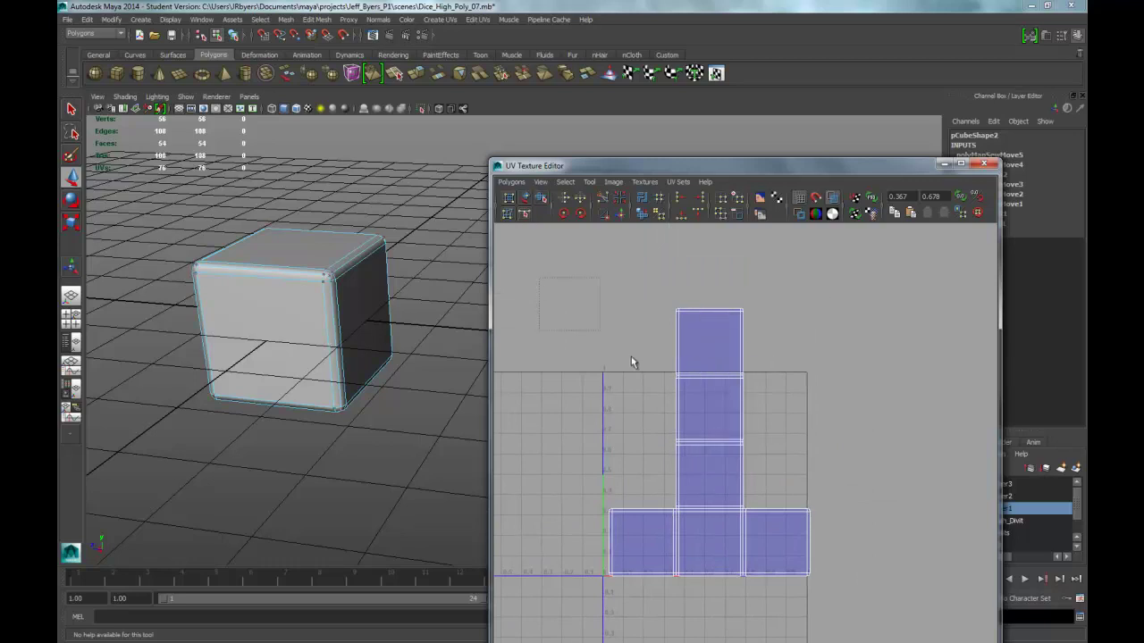
drag(728, 436, 890, 617)
scroll(865, 548, up, 3)
alt+middle_drag(862, 541, 877, 414)
scroll(878, 415, down, 4)
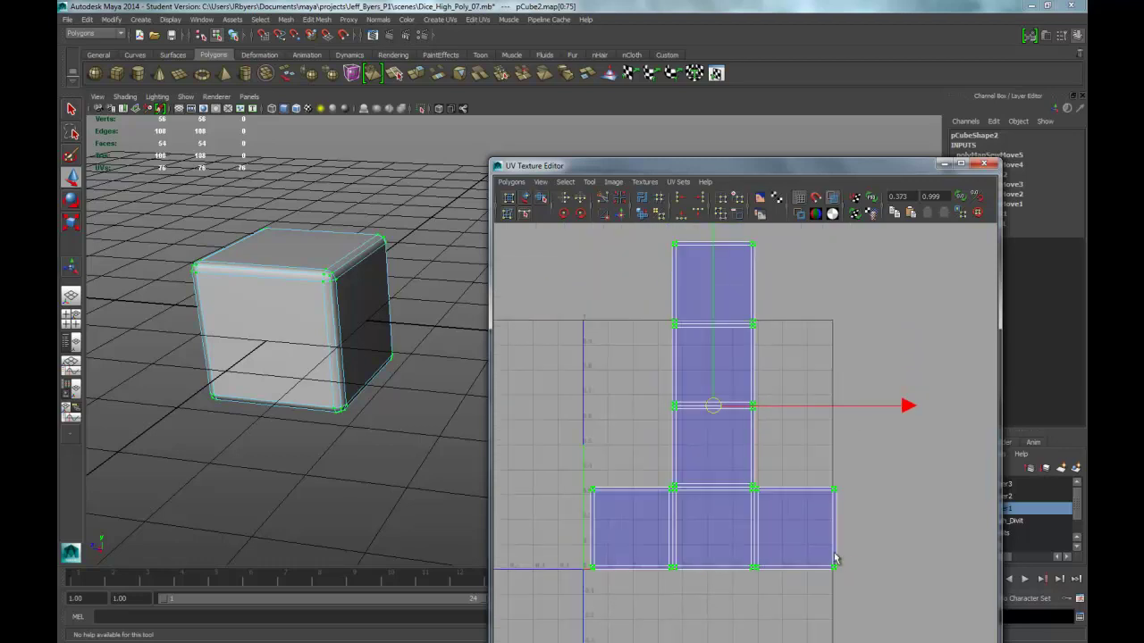
scroll(831, 501, up, 1)
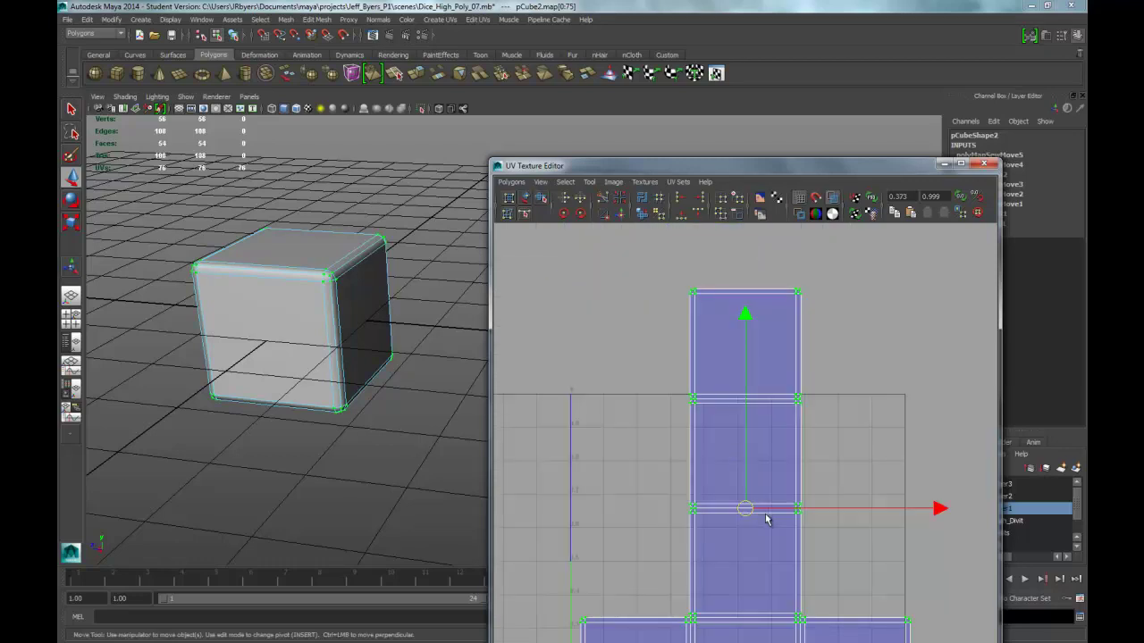
key(e)
key(r)
drag(745, 510, 684, 512)
- Try scaling the layout only horizontally and only vertically, undoing each attempt
alt+middle_drag(814, 481, 758, 486)
drag(881, 465, 965, 453)
key(ctrl+z)
drag(695, 272, 694, 235)
key(ctrl+z)
- Enlarge the layout slightly with uniform scaling and move it down so it fits inside the UV square
mouse_move(695, 462)
mouse_down()
mouse_move(722, 462)
mouse_move(712, 464)
mouse_up()
alt+middle_drag(843, 411, 845, 290)
alt+right_drag(824, 327, 780, 371)
alt+middle_drag(780, 370, 793, 419)
key(w)
drag(721, 421, 715, 466)
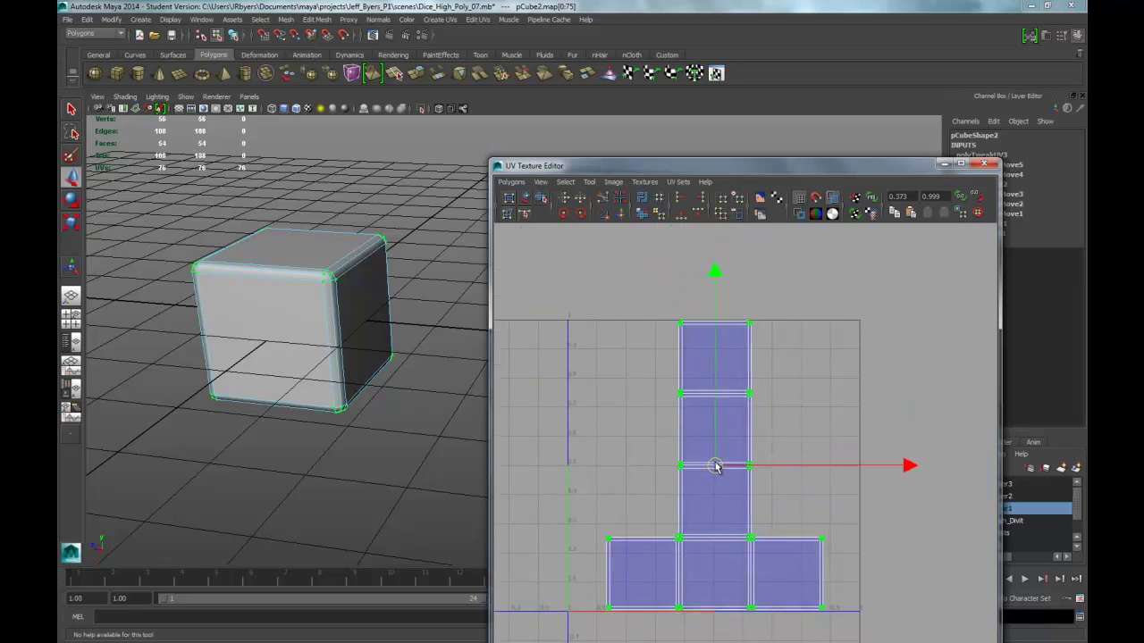
key(e)
key(r)
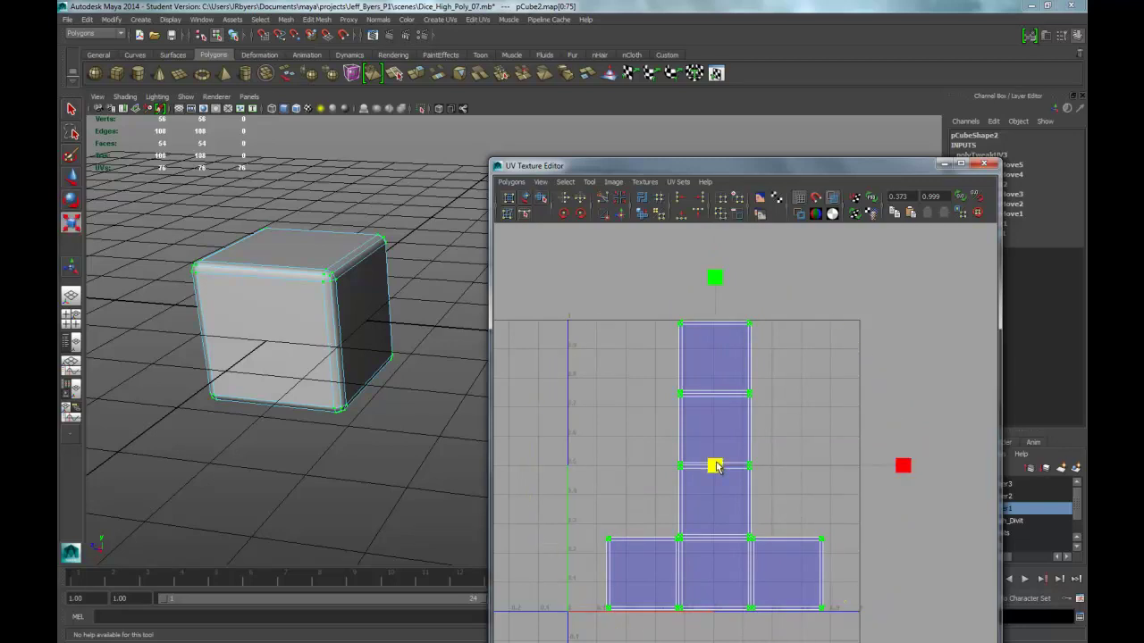
key(e)
key(r)
key(w)
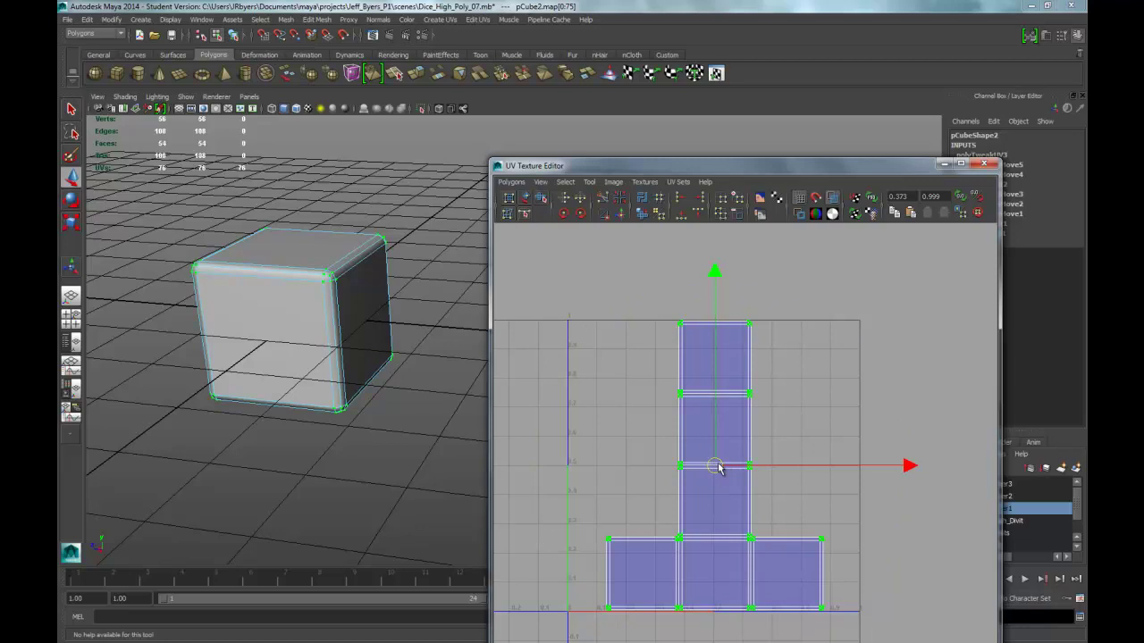
- Enlarge the whole UV layout very slightly with uniform scaling so it fills the UV square's height
scroll(758, 461, up, 5)
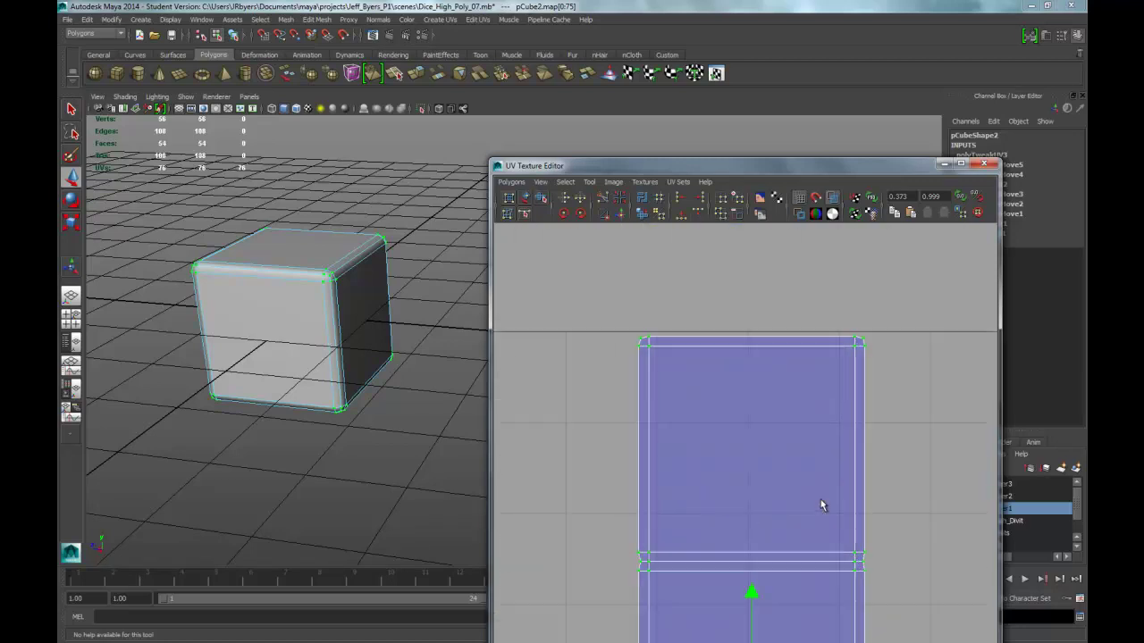
scroll(811, 517, down, 2)
alt+middle_drag(811, 516, 761, 294)
alt+middle_drag(715, 625, 747, 503)
scroll(755, 491, down, 2)
alt+middle_drag(745, 462, 733, 599)
scroll(706, 537, down, 2)
scroll(742, 551, down, 1)
alt+middle_drag(742, 552, 748, 512)
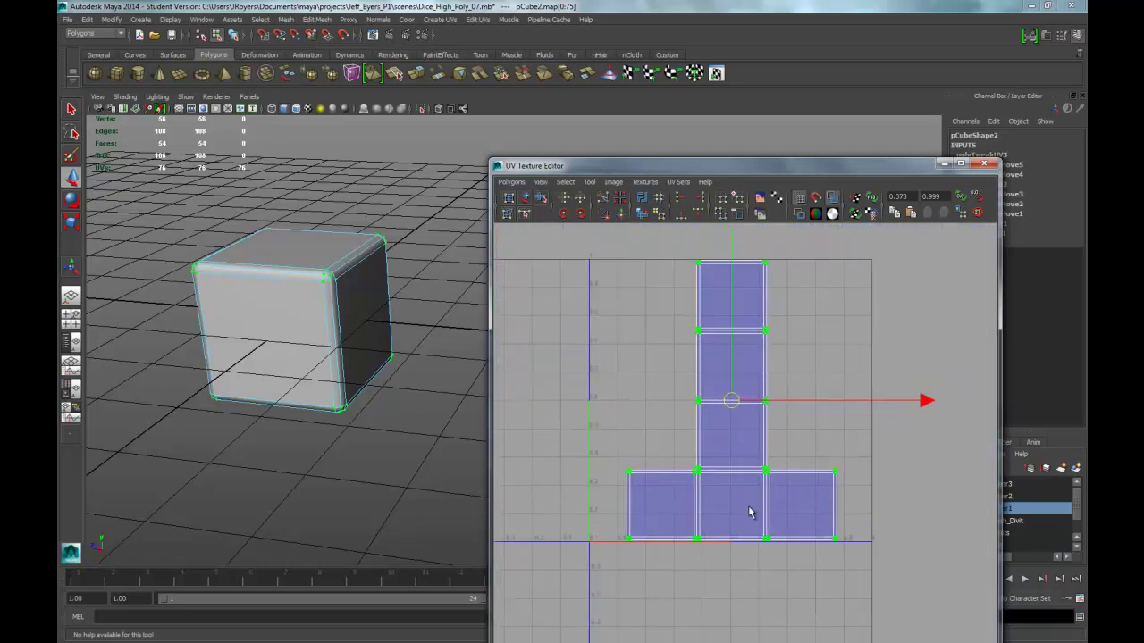
key(r)
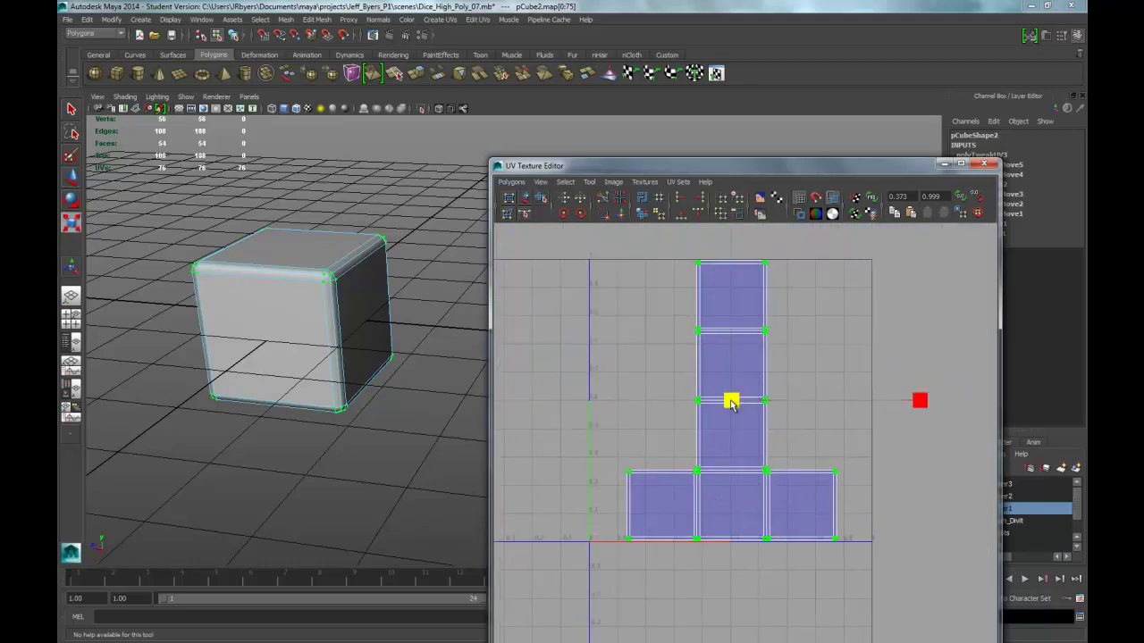
drag(730, 402, 732, 403)
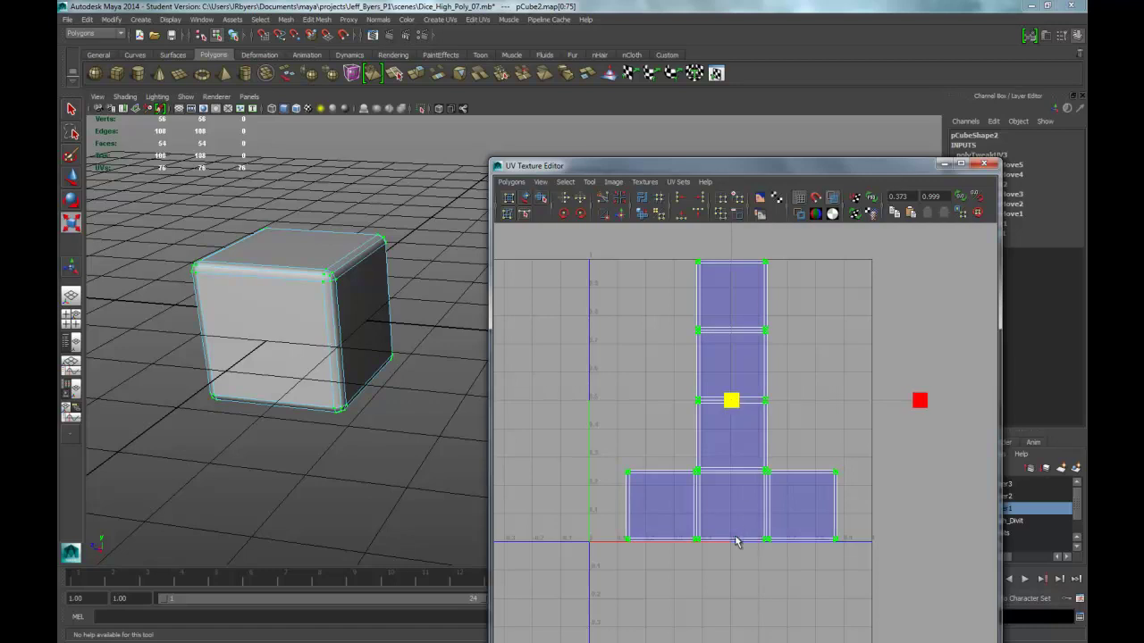
- Examine the scaled layout close up, checking its seams and outer edges against the UV square's borders
alt+middle_drag(734, 537, 764, 642)
scroll(760, 426, down, 2)
alt+middle_drag(766, 466, 766, 613)
scroll(760, 536, down, 1)
alt+middle_drag(736, 429, 750, 604)
scroll(709, 445, down, 1)
scroll(726, 440, up, 2)
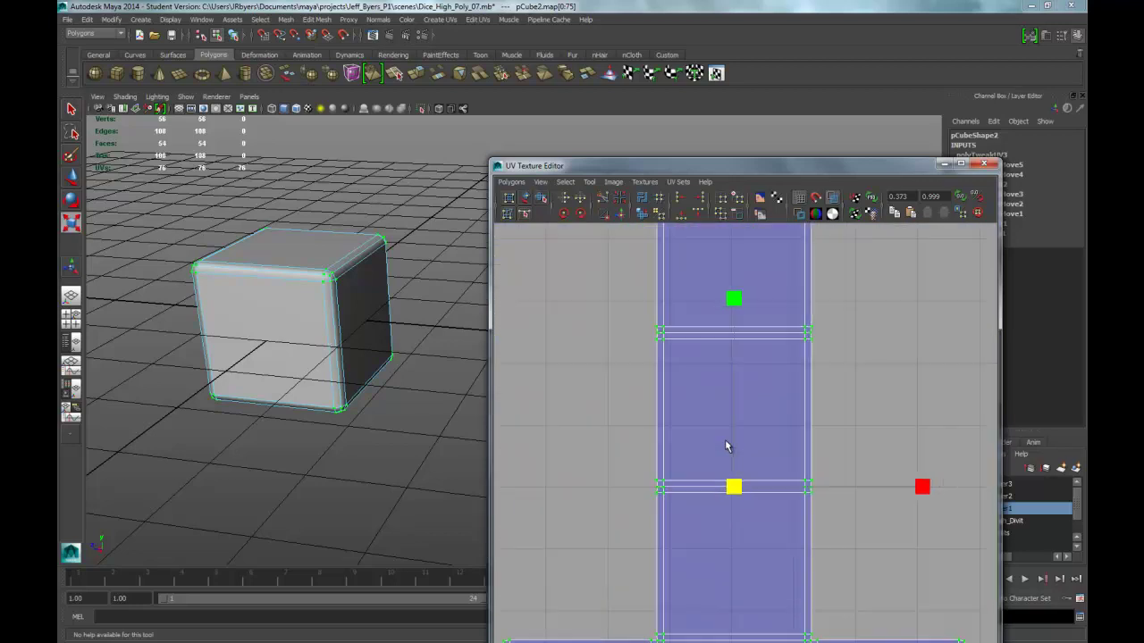
alt+middle_drag(727, 440, 742, 372)
scroll(739, 388, down, 4)
scroll(739, 393, down, 2)
- Switch from UV component selection to selecting the whole die as an object
right_click(310, 267)
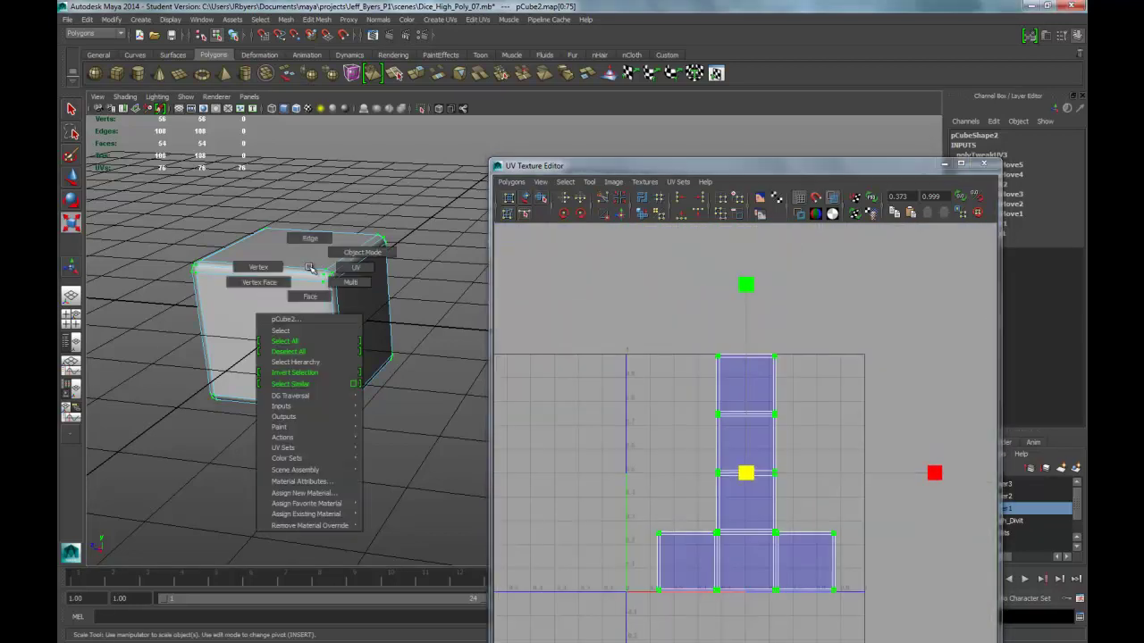
right_drag(310, 267, 286, 320)
click(230, 35)
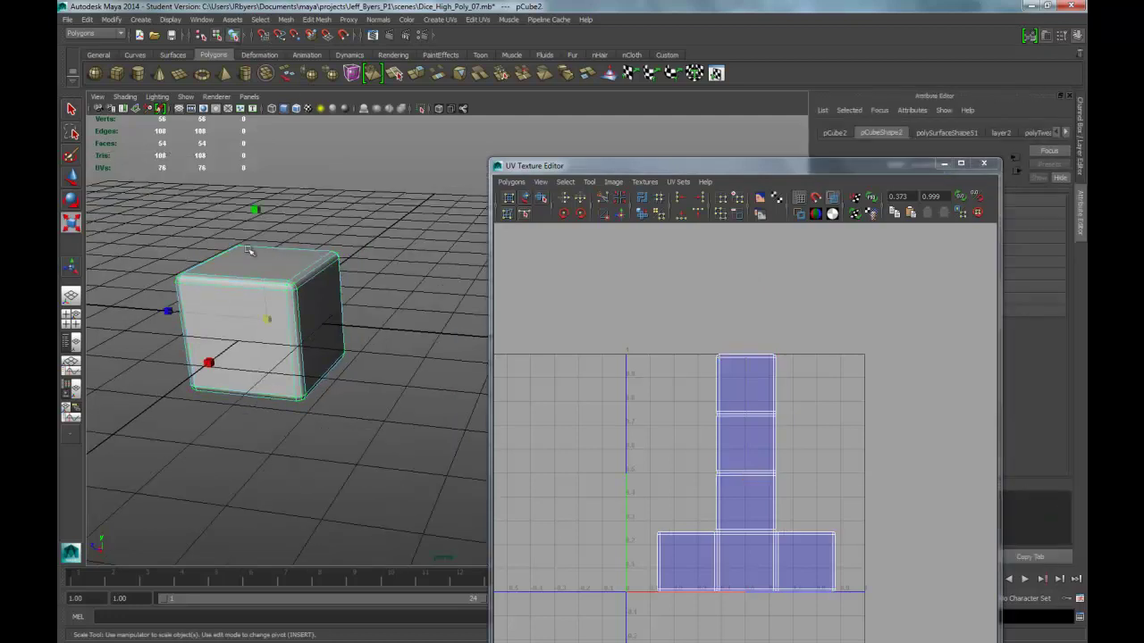
alt+drag(331, 333, 415, 416)
alt+middle_drag(415, 416, 394, 457)
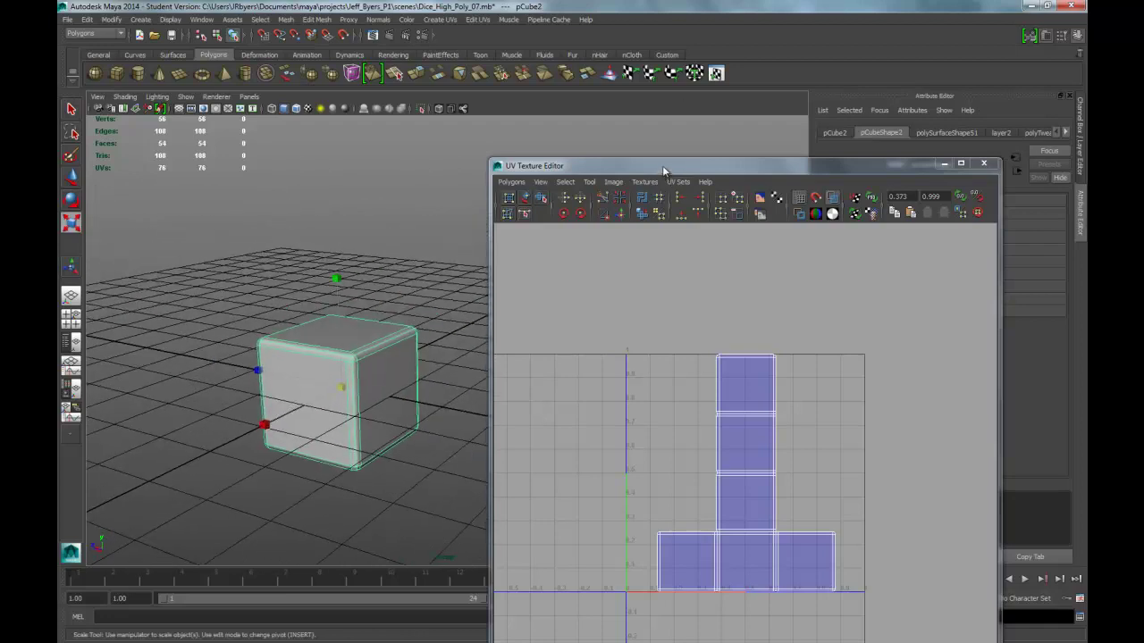
- Open the UV Snapshot settings for the selected die's layout
drag(662, 163, 630, 69)
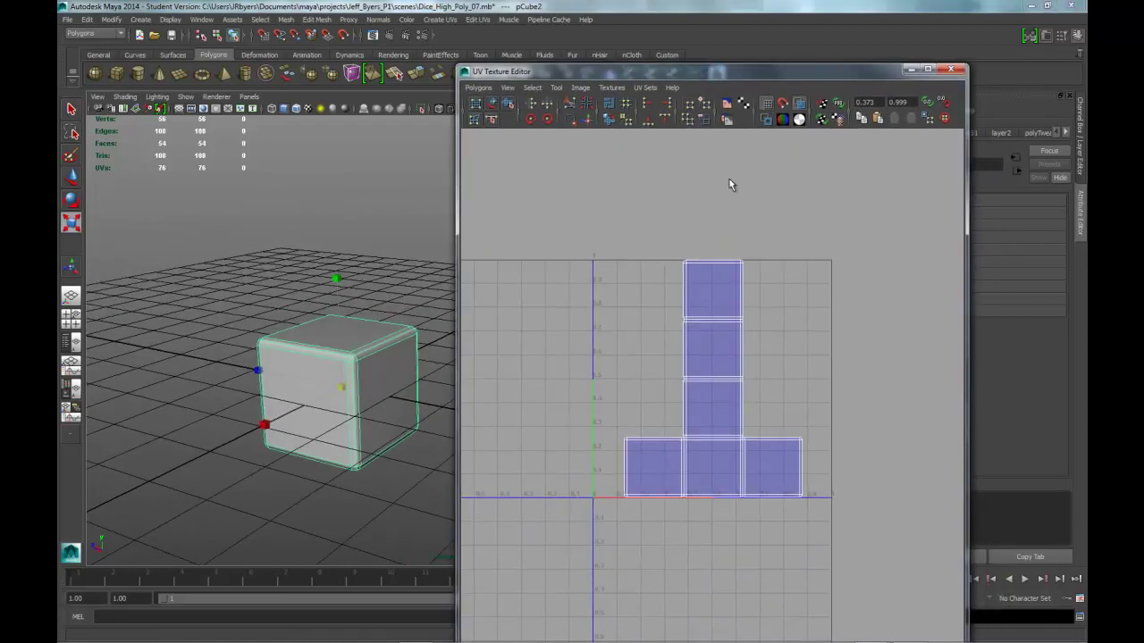
click(478, 88)
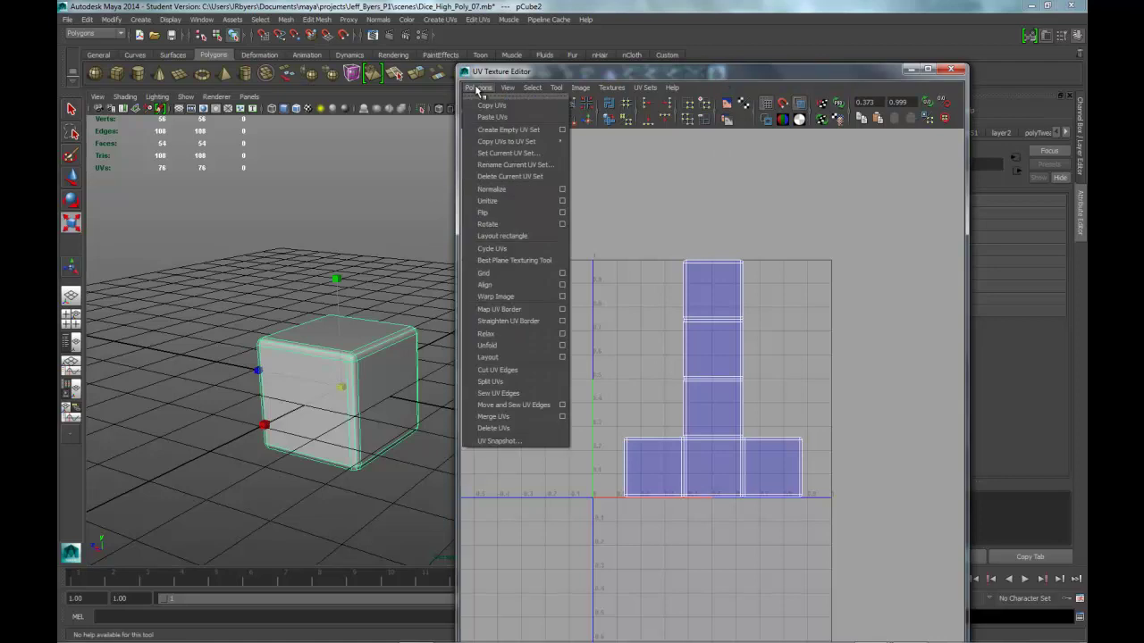
click(497, 441)
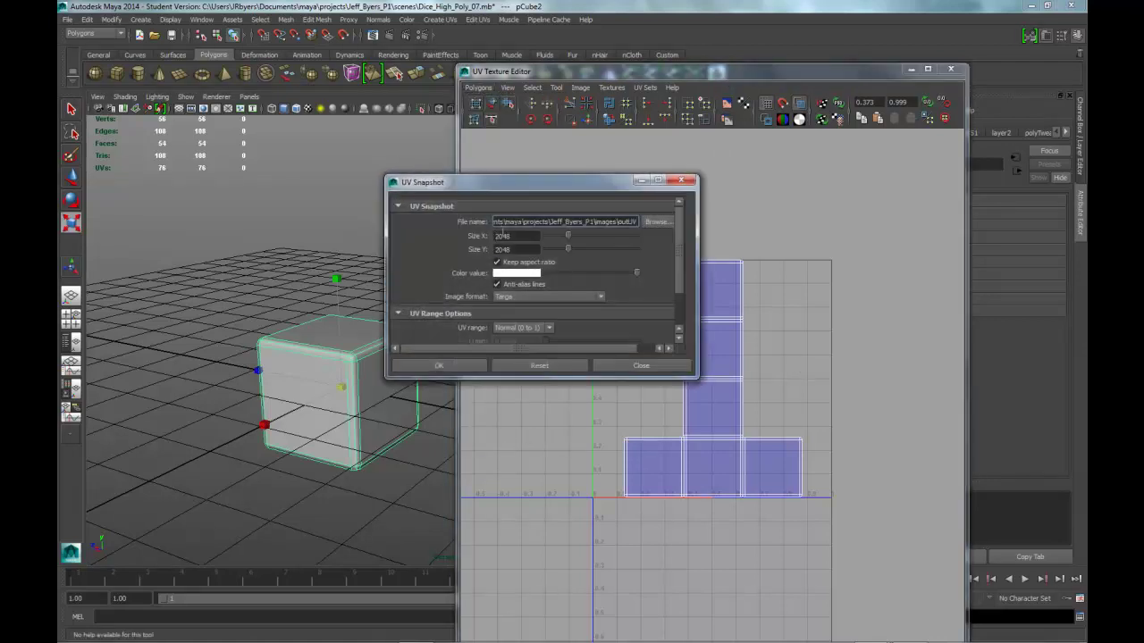
drag(573, 183, 684, 218)
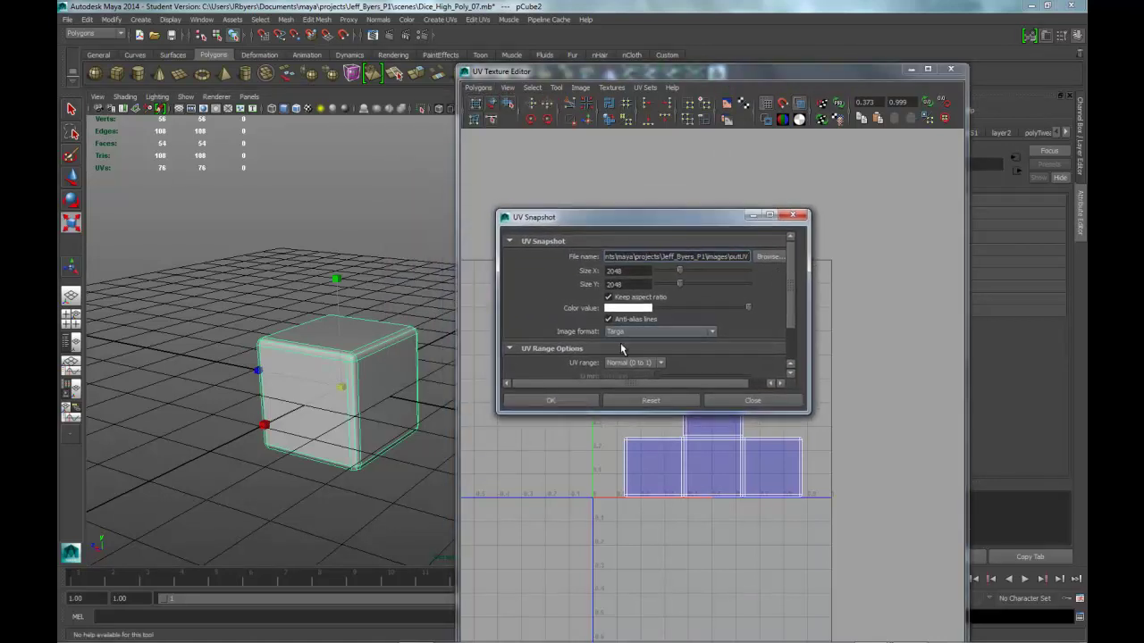
- Review the snapshot's image size, image format and UV range options
double_click(626, 271)
key(Tab)
double_click(631, 271)
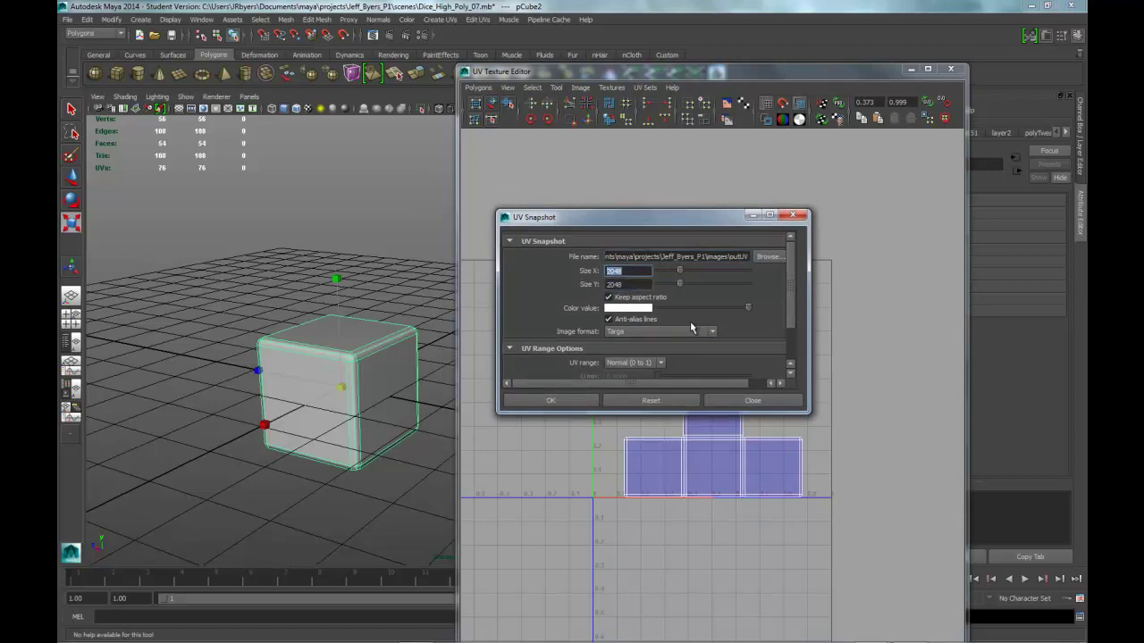
click(692, 335)
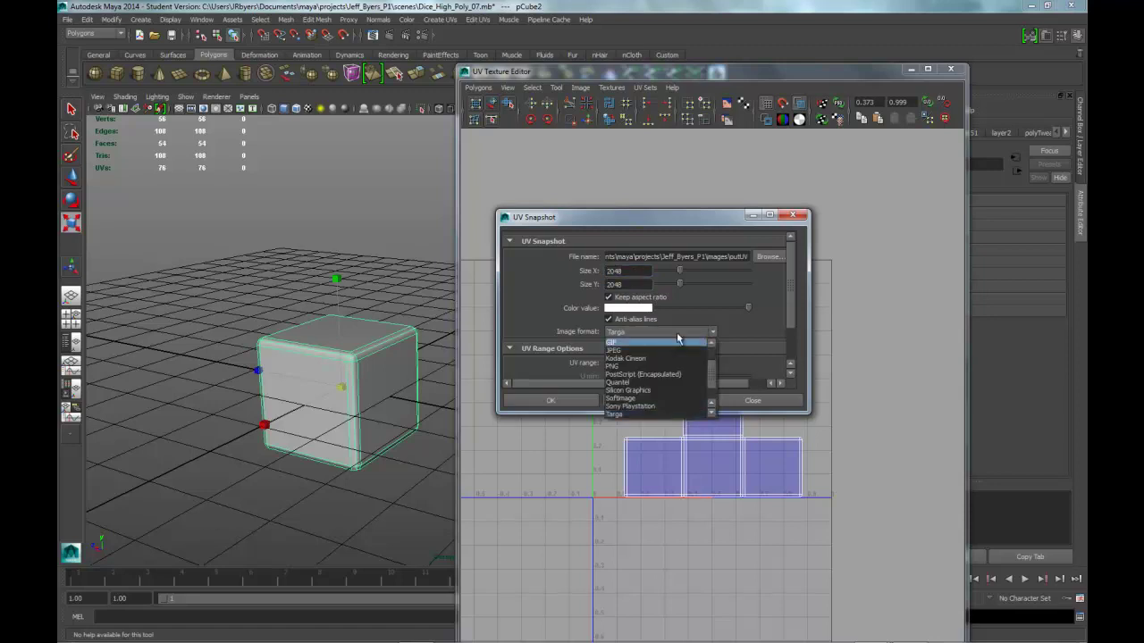
click(676, 332)
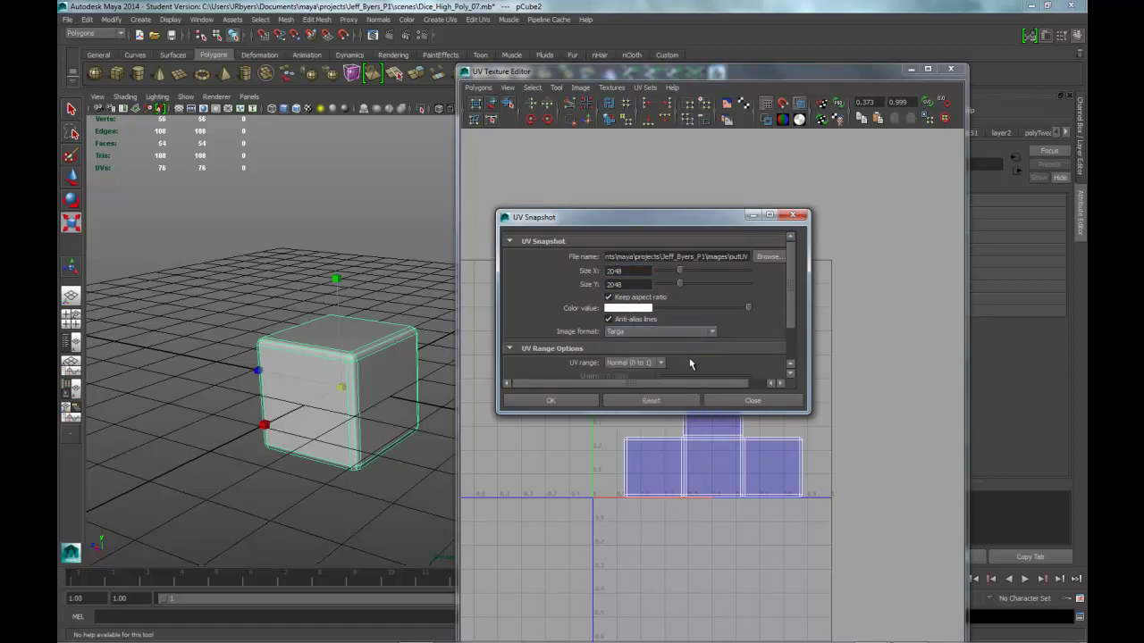
scroll(791, 315, down, 2)
scroll(792, 244, up, 2)
- Name the snapshot Dice_TX_UV_NEW in the project's images folder and export it as a 2048 by 2048 Targa image
click(770, 256)
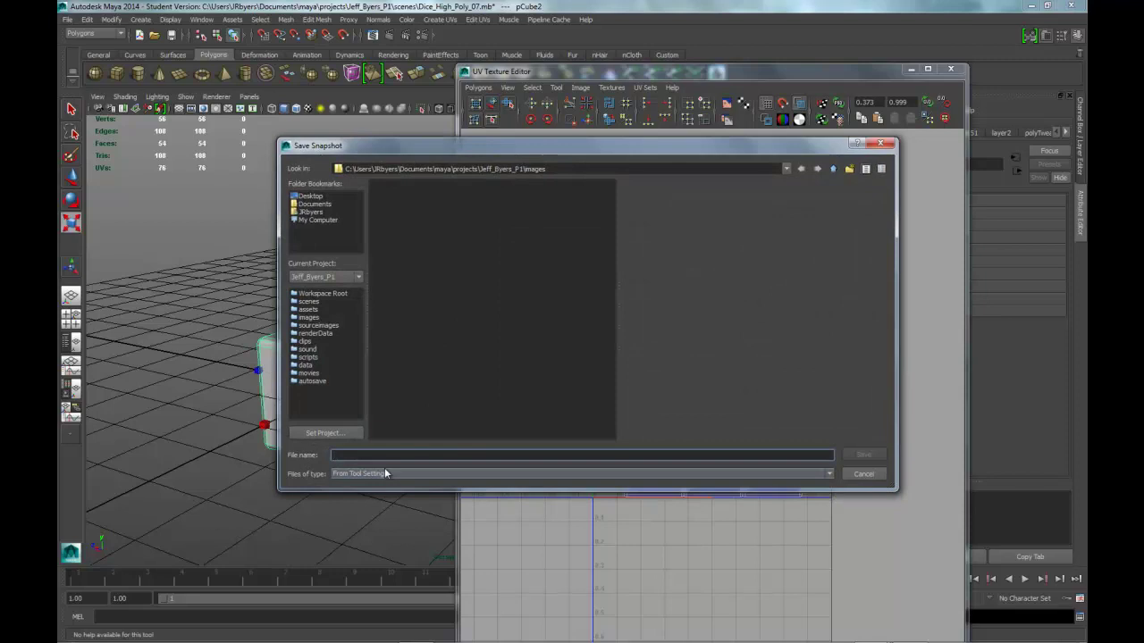
text(Dice_TX_UV_NEW)
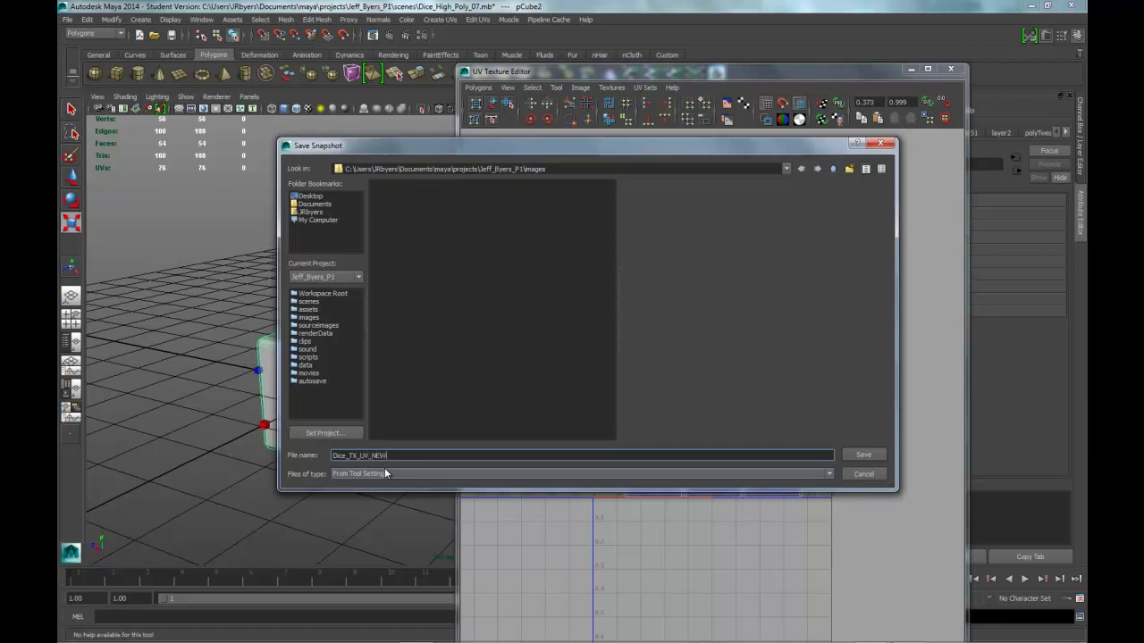
click(863, 455)
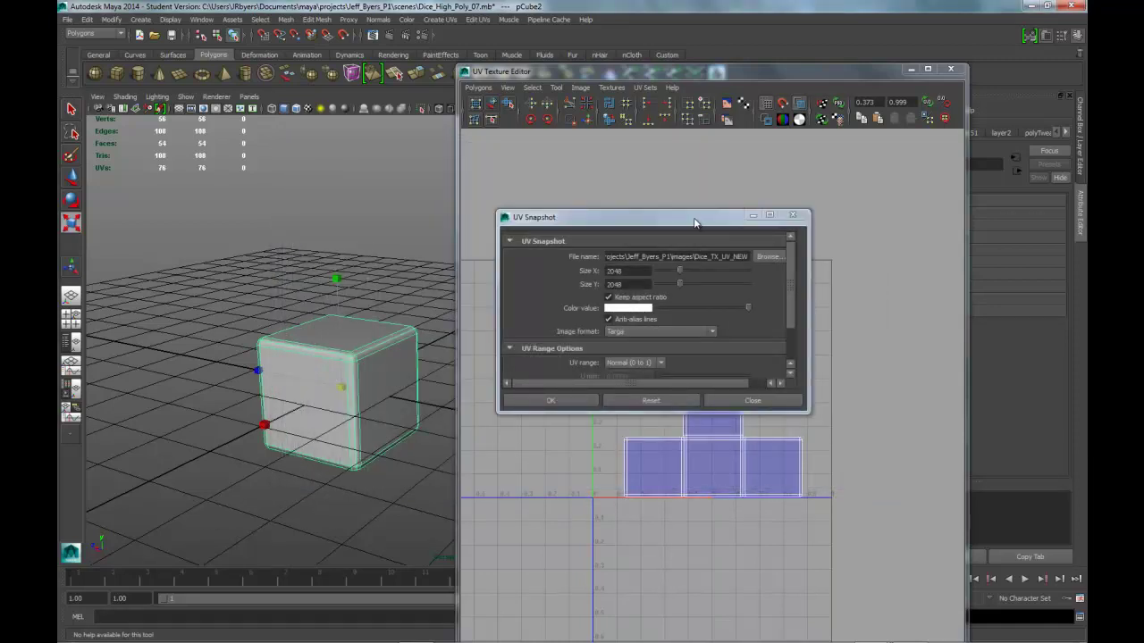
drag(695, 219, 652, 216)
click(539, 401)
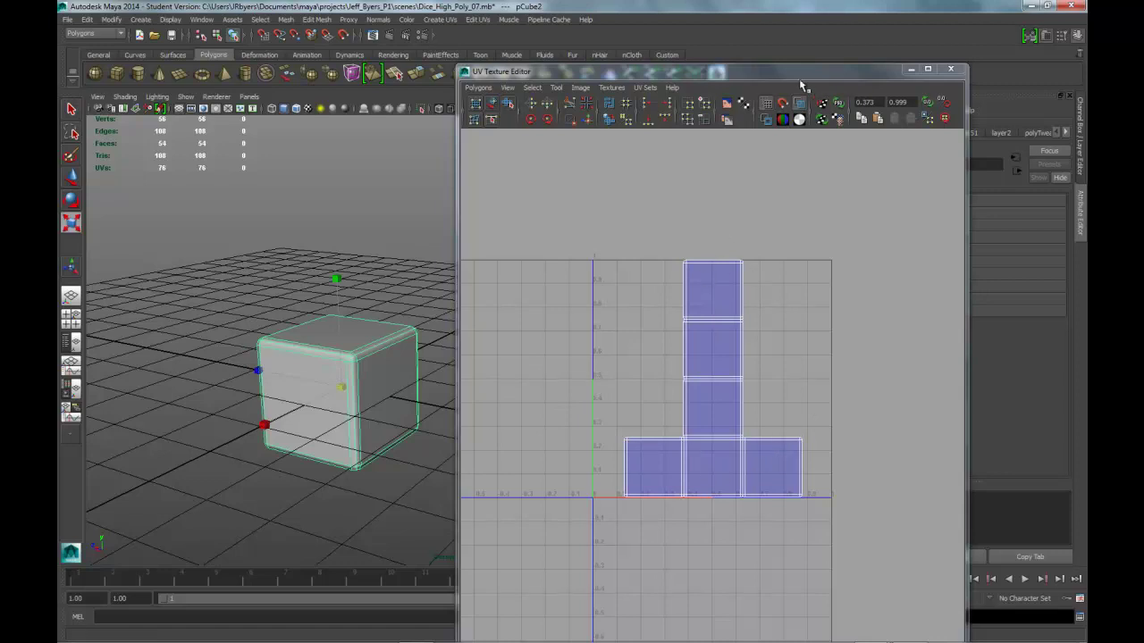
drag(797, 70, 770, 20)
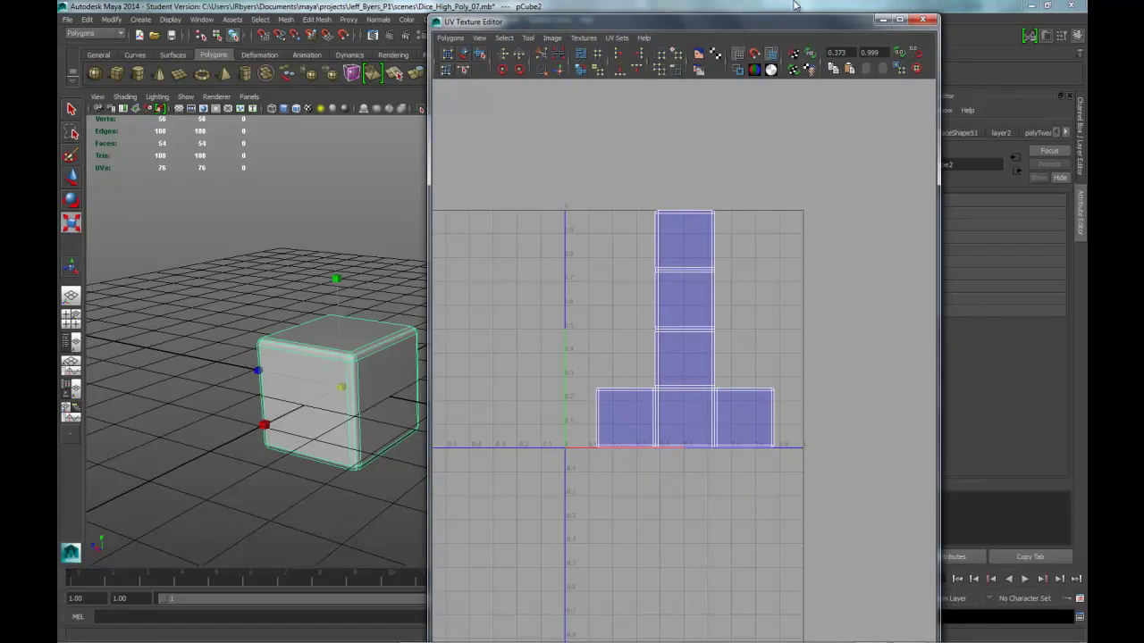
drag(809, 27, 839, 24)
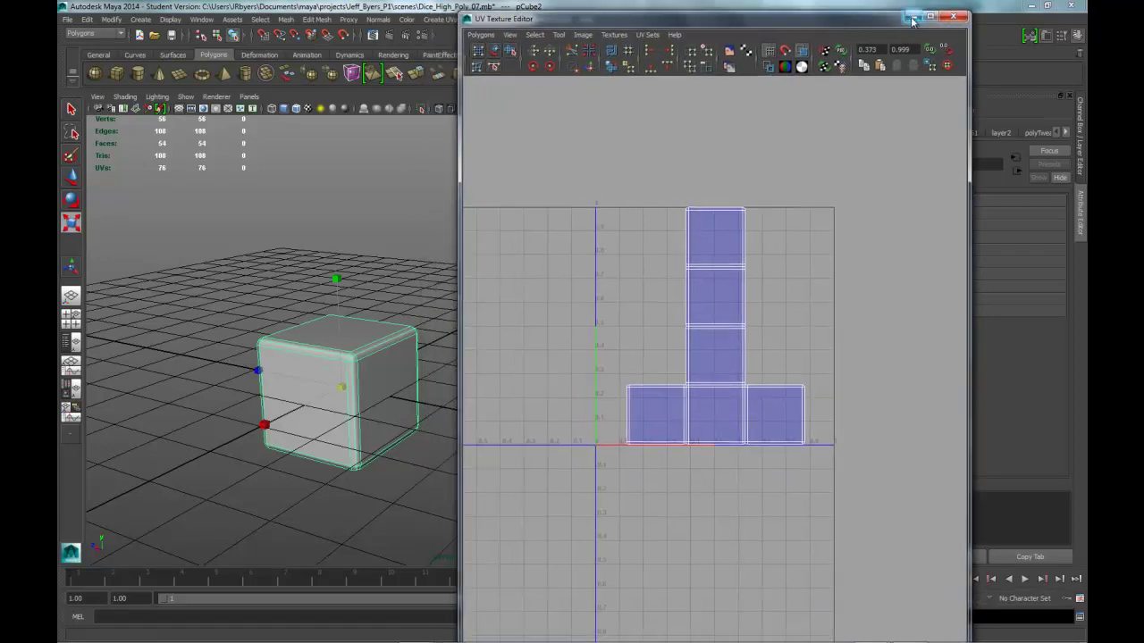